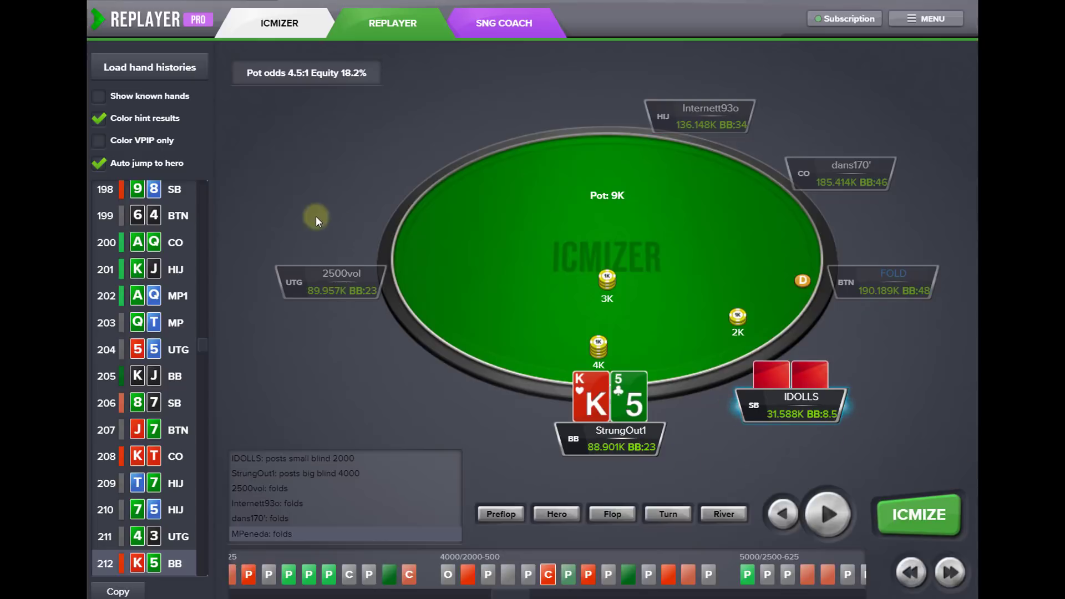
# Open the K5 big-blind hand in the ICMIZER calculator and check the SB and hero stack sizes.
pyautogui.click(273, 27)
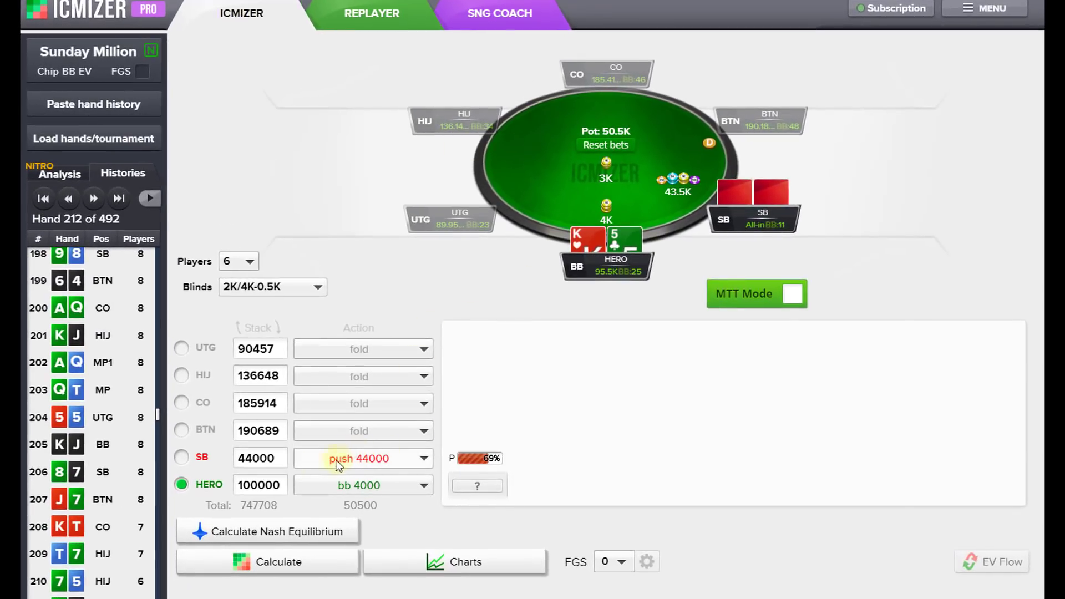
pyautogui.doubleClick(242, 458)
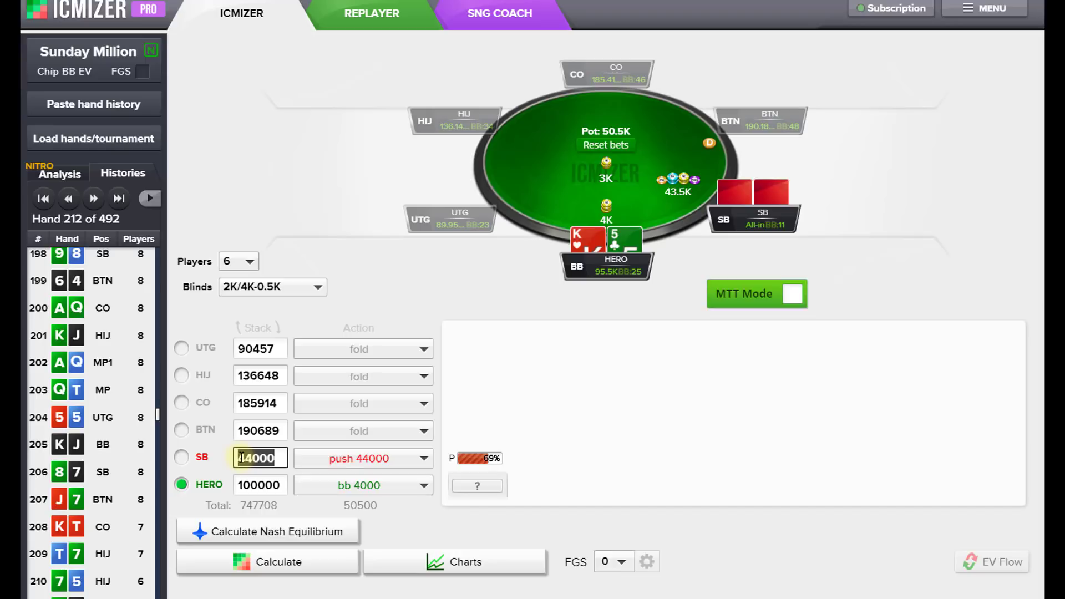
pyautogui.moveTo(241, 458); pyautogui.dragTo(260, 460)
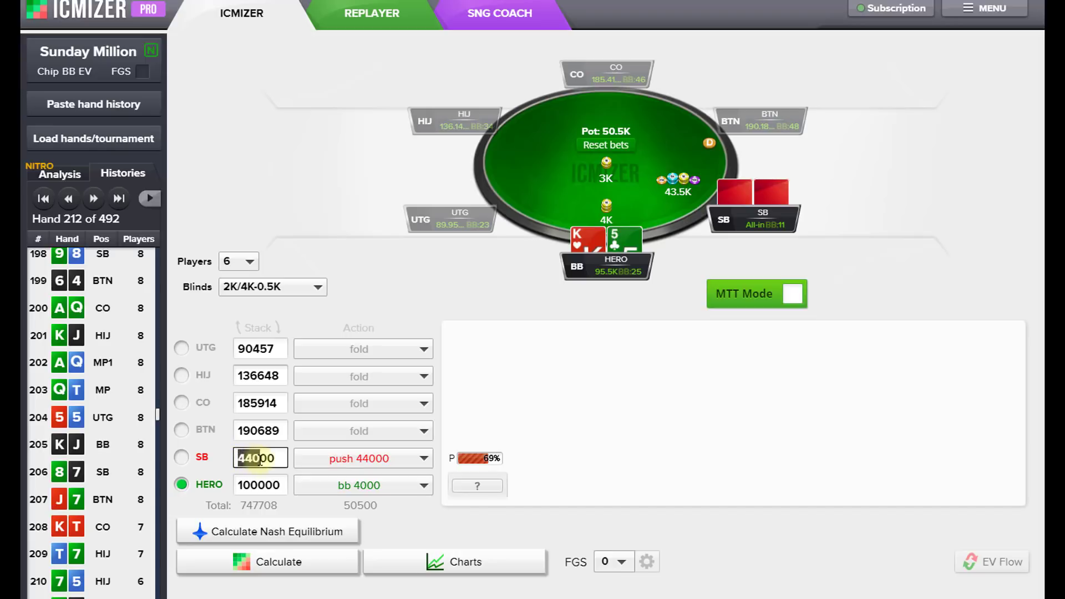
pyautogui.doubleClick(239, 485)
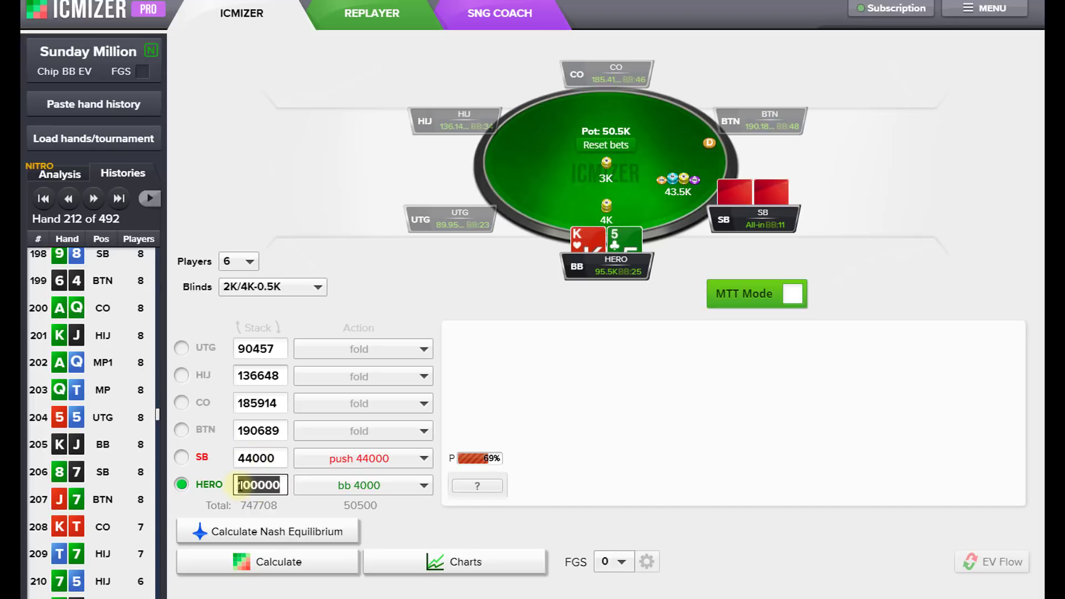
pyautogui.moveTo(239, 485); pyautogui.dragTo(279, 486)
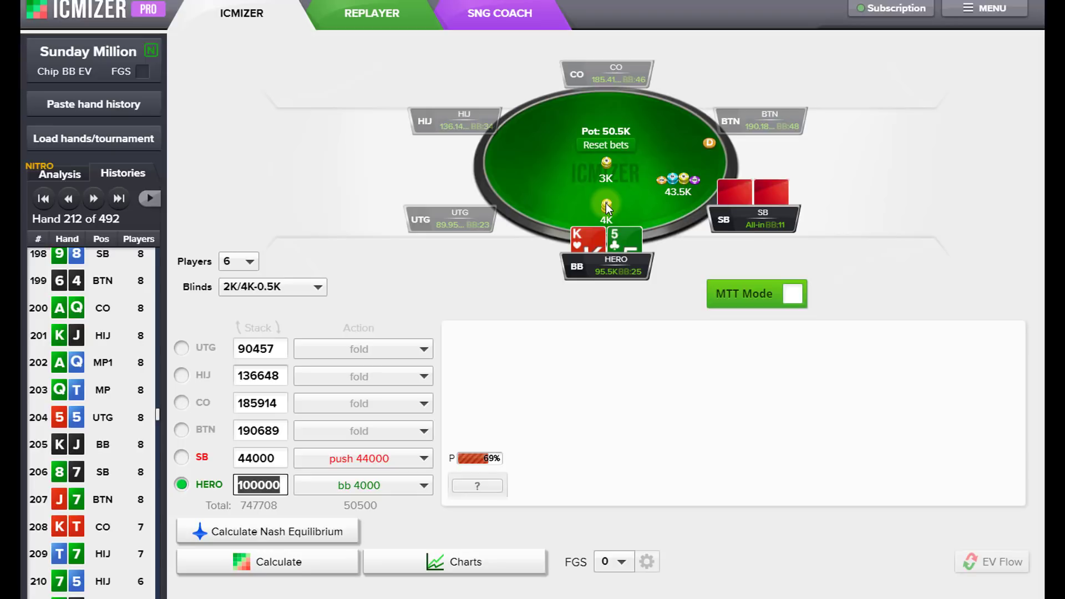
pyautogui.click(603, 431)
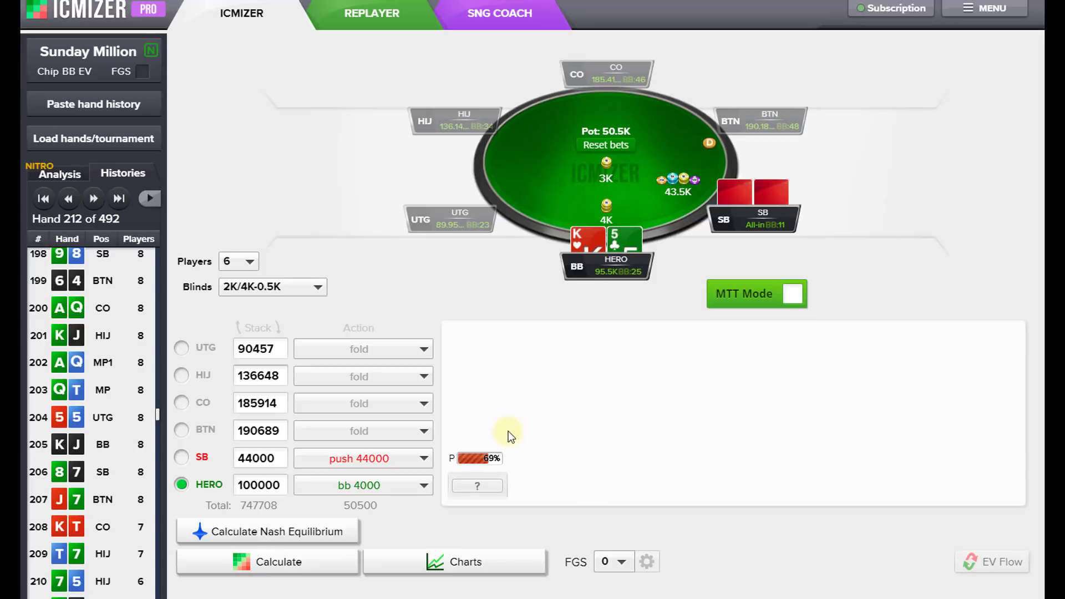
# Calculate the Nash equilibrium and inspect the SB's push range and hero's calling range.
pyautogui.click(308, 533)
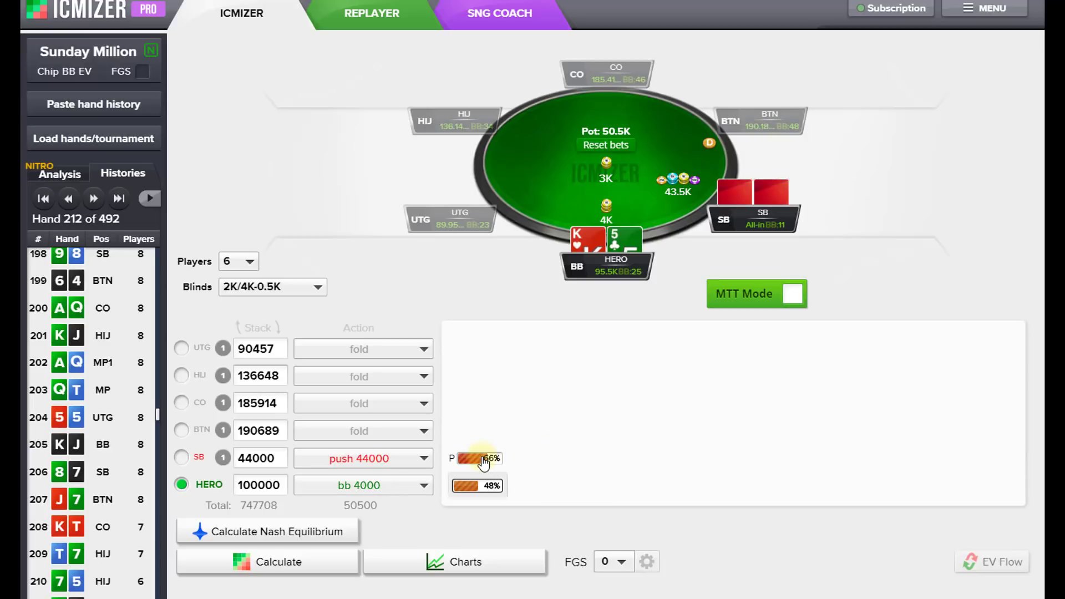
pyautogui.moveTo(483, 462)
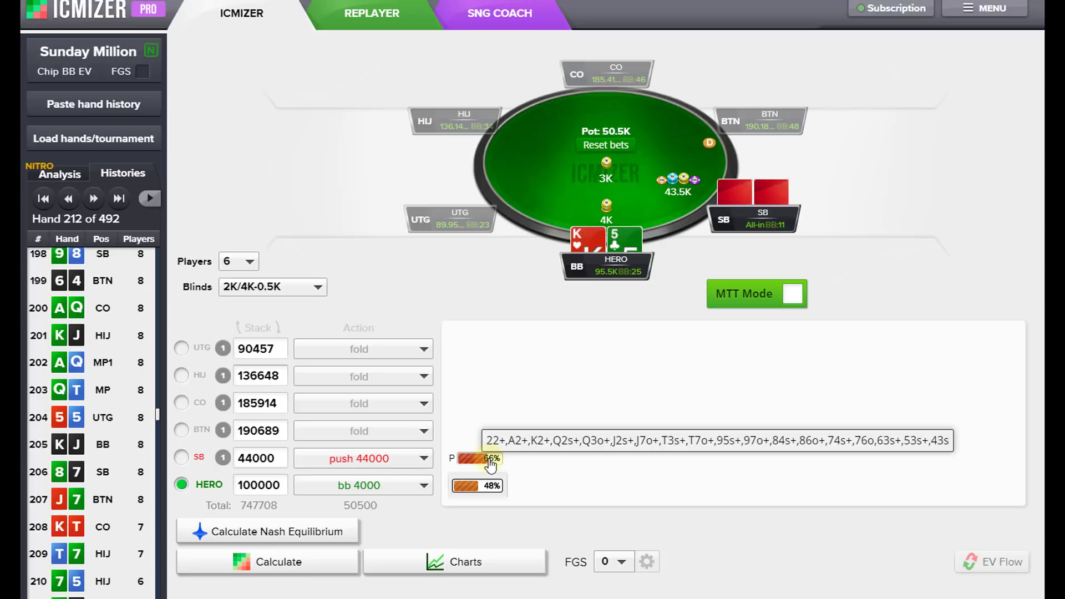
pyautogui.click(490, 460)
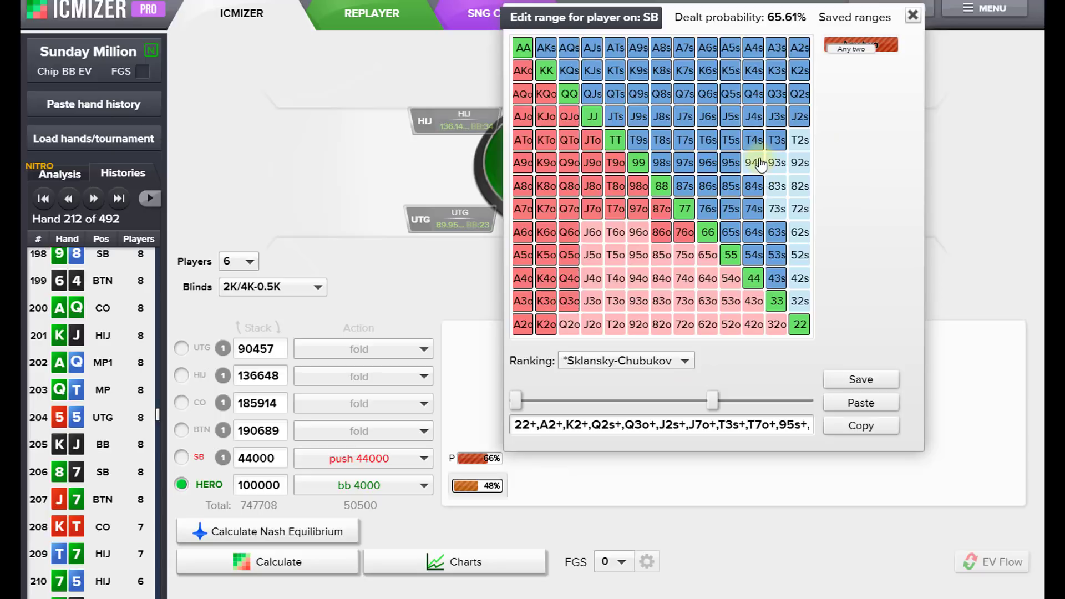
pyautogui.click(589, 491)
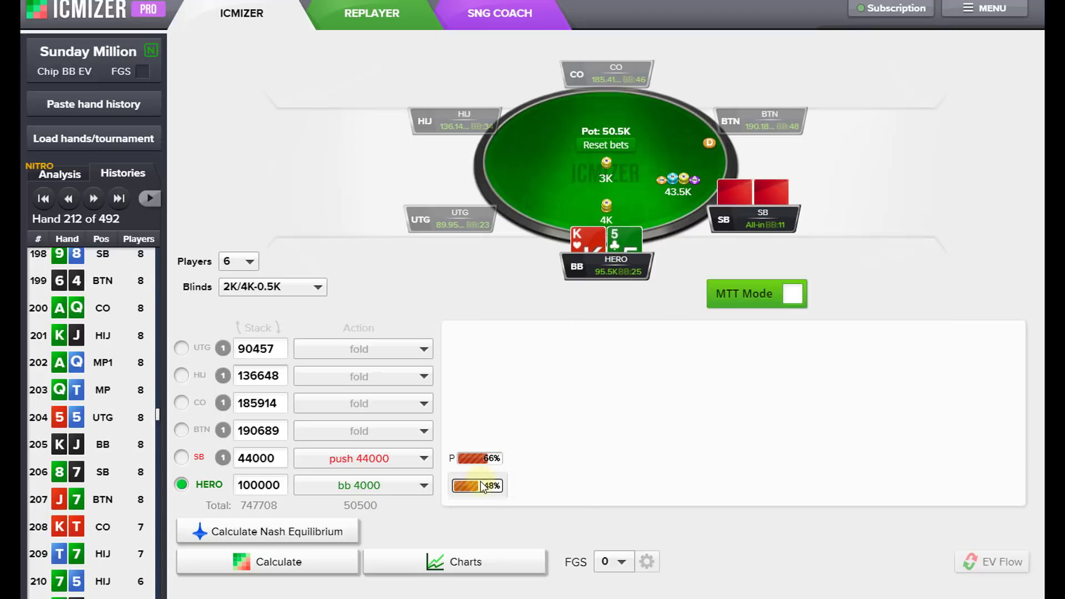
pyautogui.moveTo(474, 488)
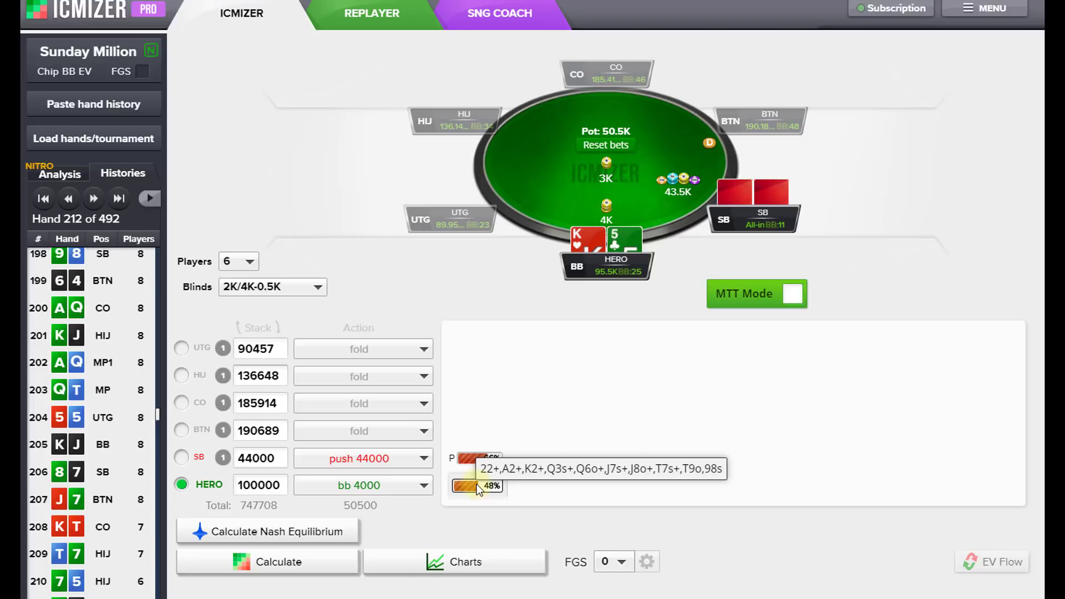
# Calculate hero's hand-by-hand EV results and set the minimum EV difference for the hero range to 0.6.
pyautogui.click(286, 561)
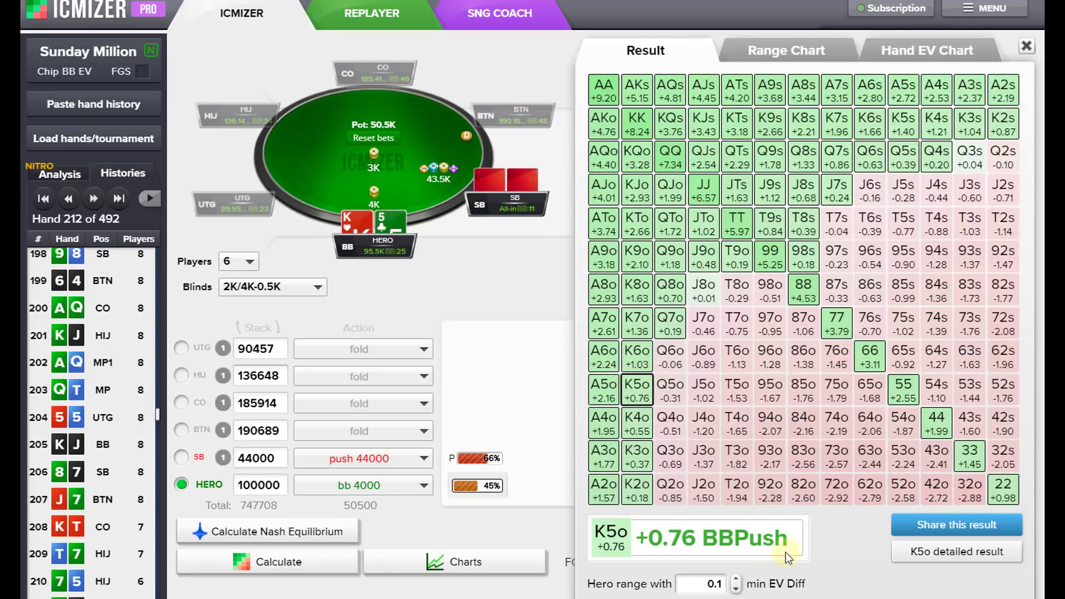
pyautogui.click(737, 589)
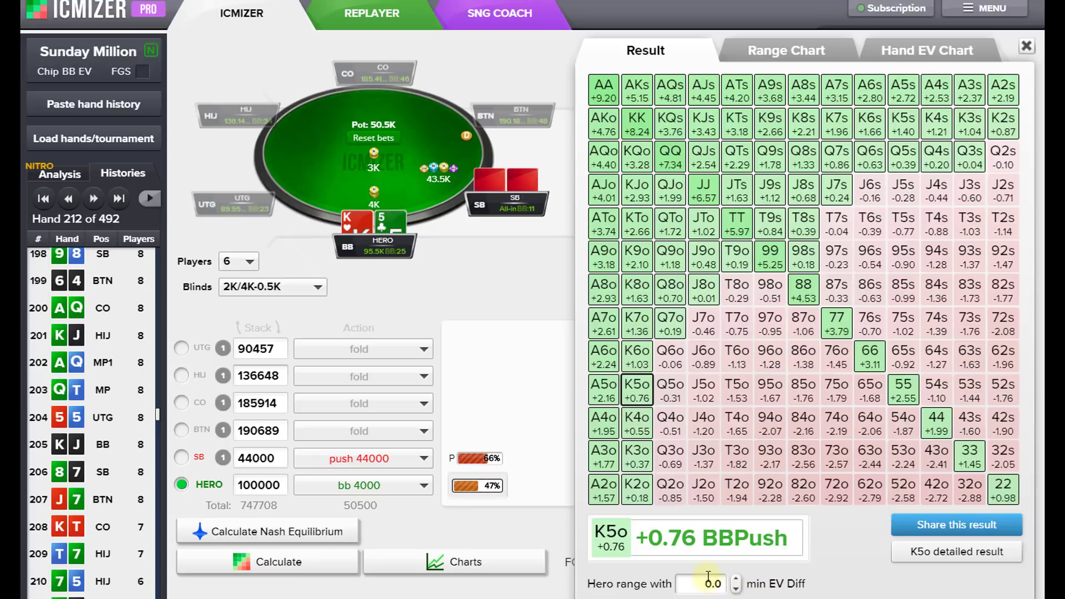
pyautogui.moveTo(700, 581); pyautogui.dragTo(732, 583)
pyautogui.click(736, 580)
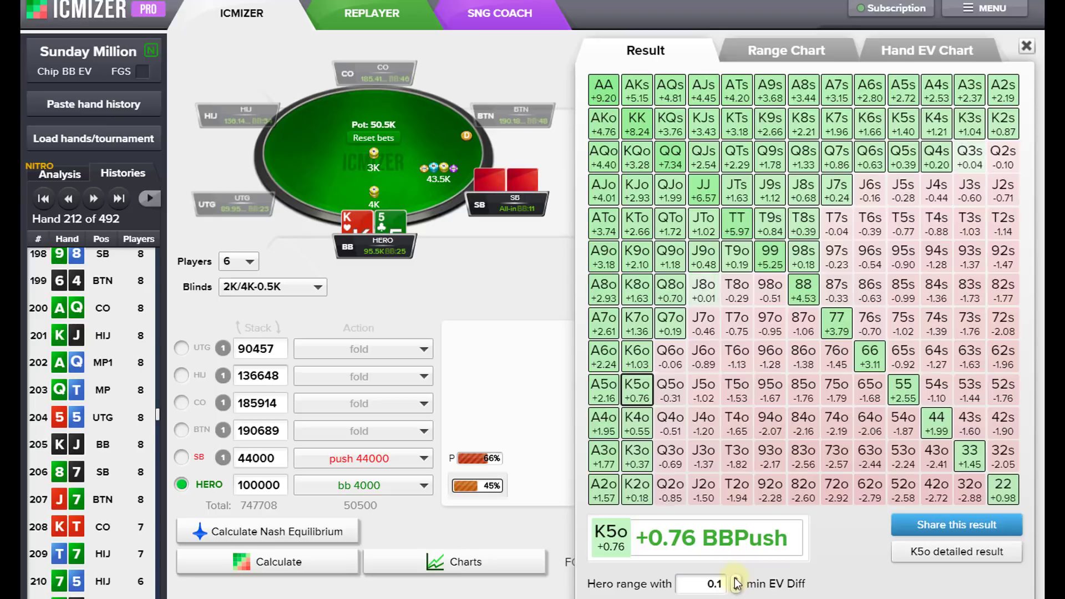
pyautogui.click(736, 580)
pyautogui.click(736, 580)
pyautogui.click(736, 580)
pyautogui.click(736, 580)
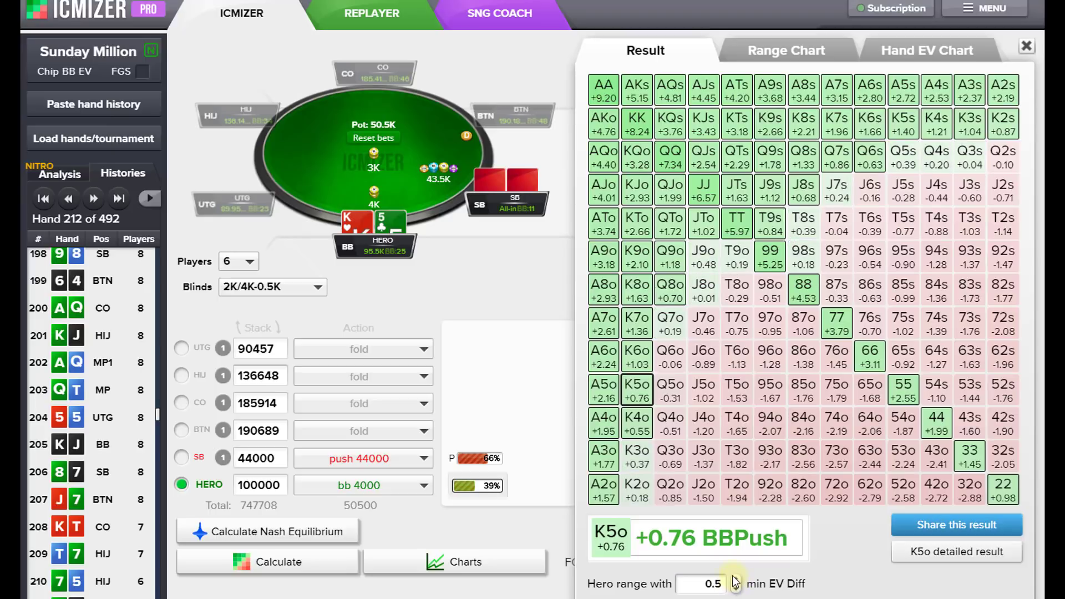
pyautogui.click(736, 580)
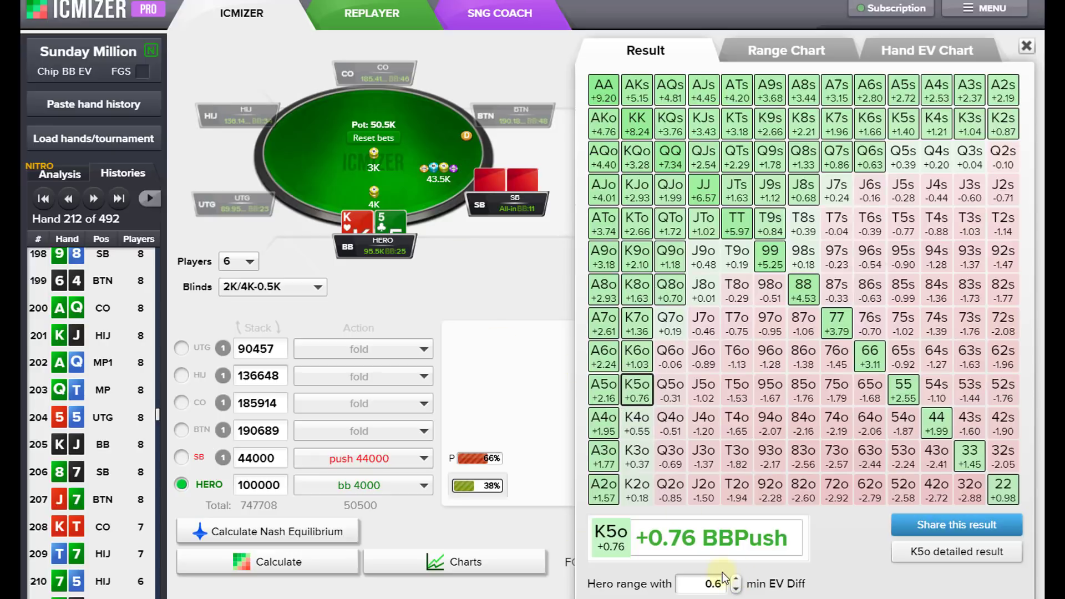
pyautogui.moveTo(717, 582); pyautogui.dragTo(732, 586)
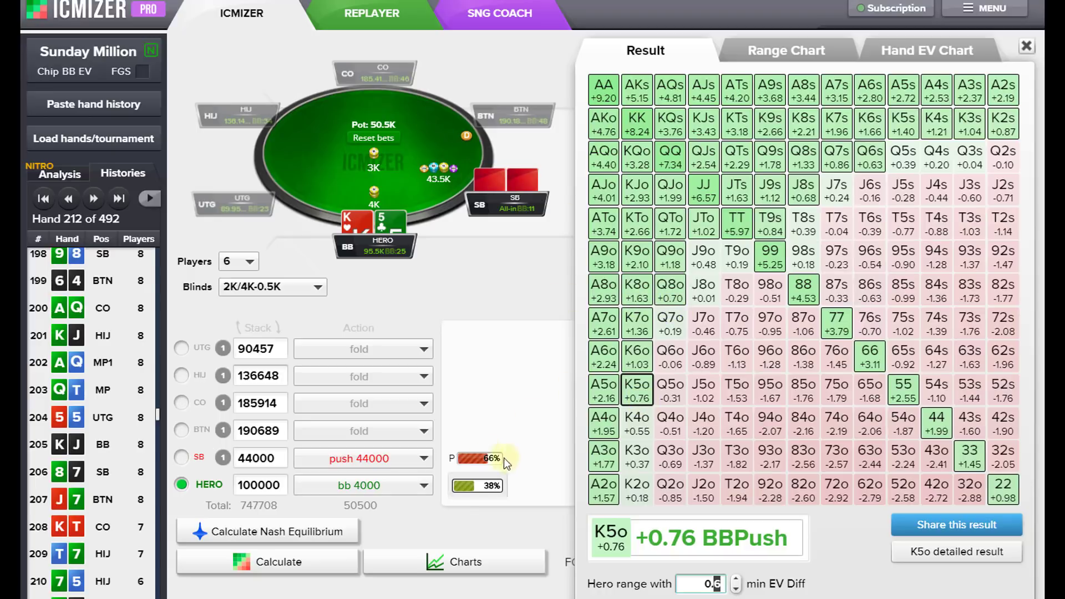
# Open the SB's push range for editing and remove 43s, 53s, 63s, 54s, 64s, 74s and 84s.
pyautogui.moveTo(489, 463)
pyautogui.click(474, 455)
pyautogui.click(776, 278)
pyautogui.click(777, 255)
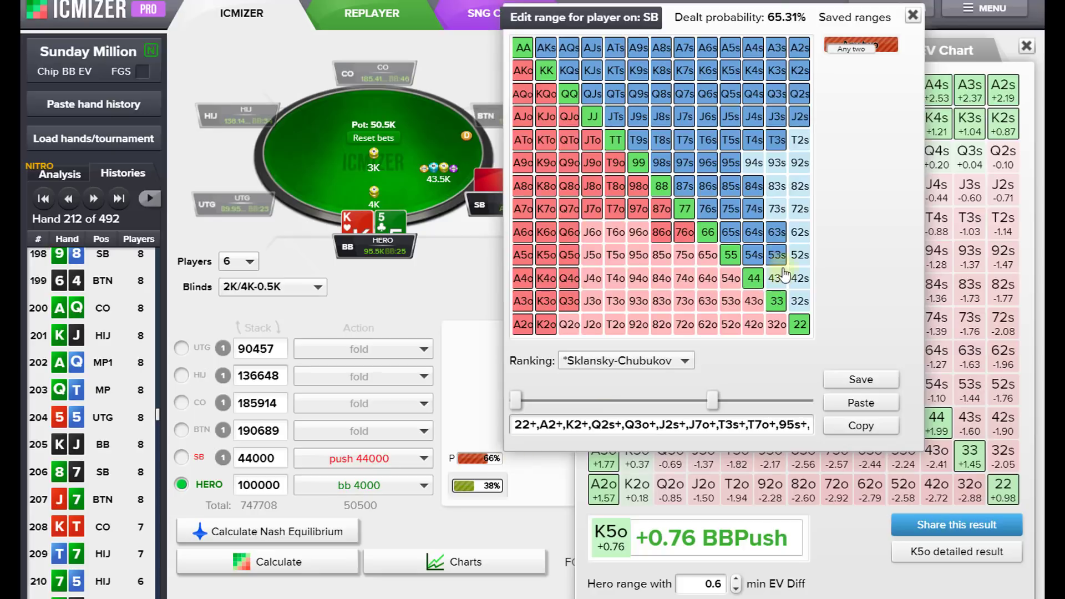
pyautogui.click(778, 233)
pyautogui.click(753, 254)
pyautogui.click(753, 232)
pyautogui.click(753, 208)
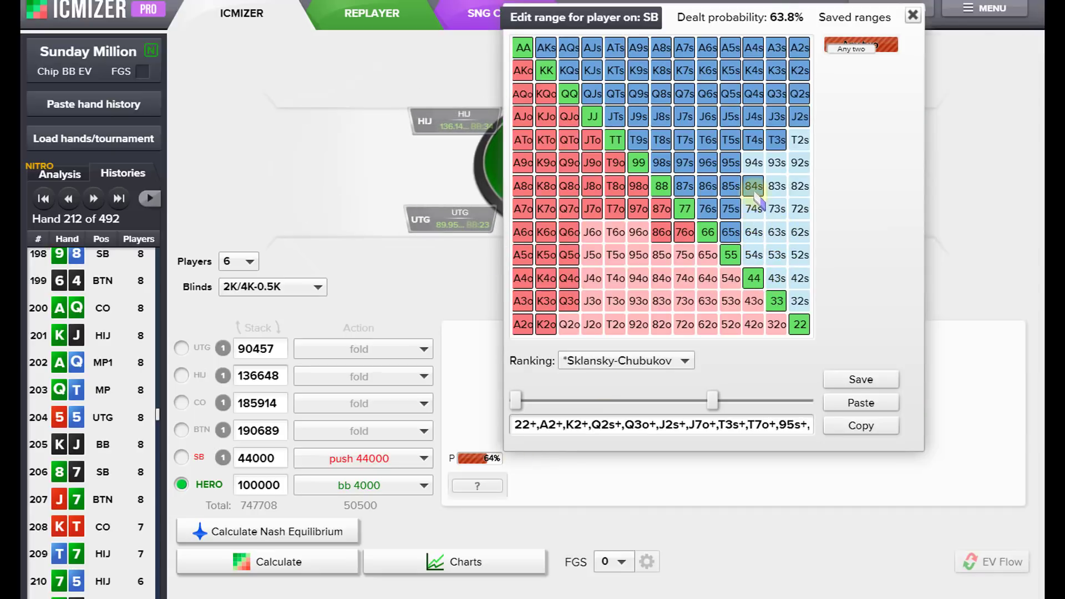
pyautogui.click(753, 185)
# Remove T4s, J4s, Q4s, Q3s, Q2s, J2s, J3s and T3s from the SB's push range.
pyautogui.click(753, 140)
pyautogui.click(753, 116)
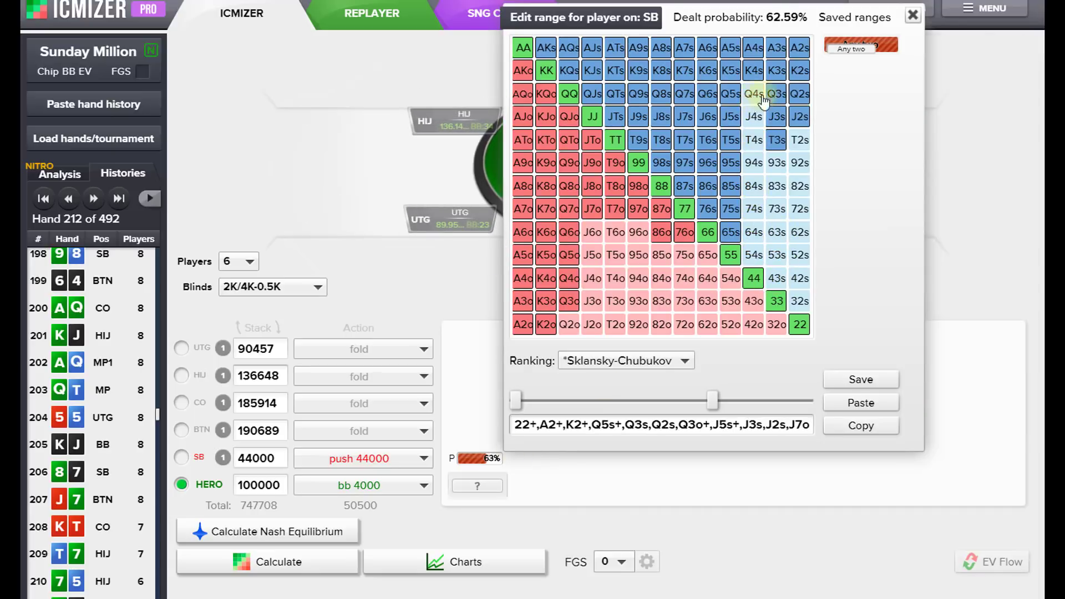
pyautogui.click(753, 93)
pyautogui.click(776, 93)
pyautogui.click(799, 93)
pyautogui.click(799, 116)
pyautogui.click(776, 117)
pyautogui.click(777, 140)
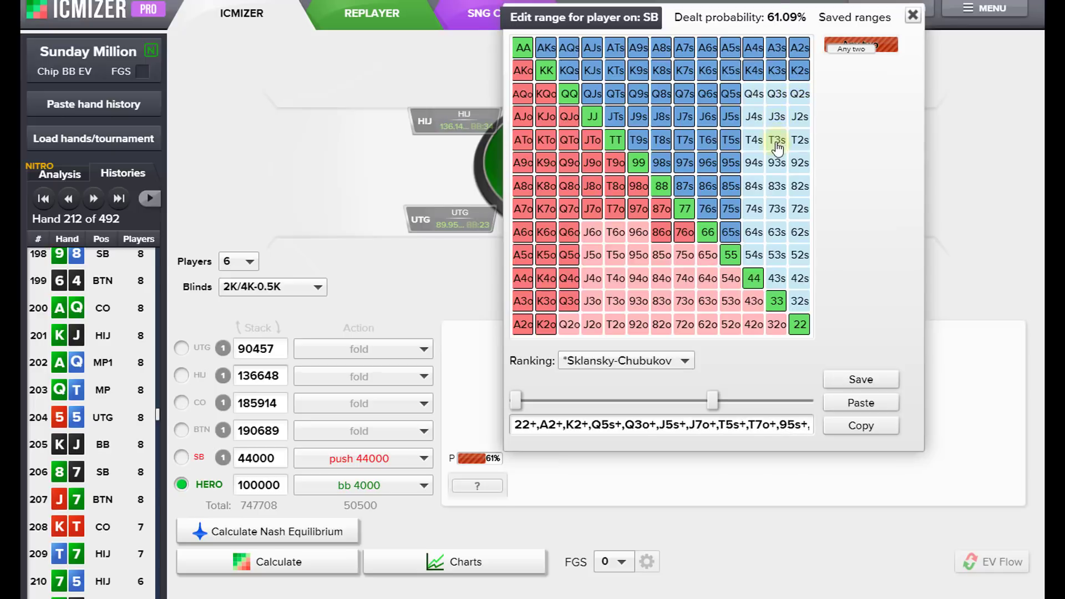
# Remove 65s, 75s, 85s, 95s, Q5s, J5s and T5s from the SB's push range.
pyautogui.click(730, 232)
pyautogui.click(730, 208)
pyautogui.click(730, 185)
pyautogui.click(731, 163)
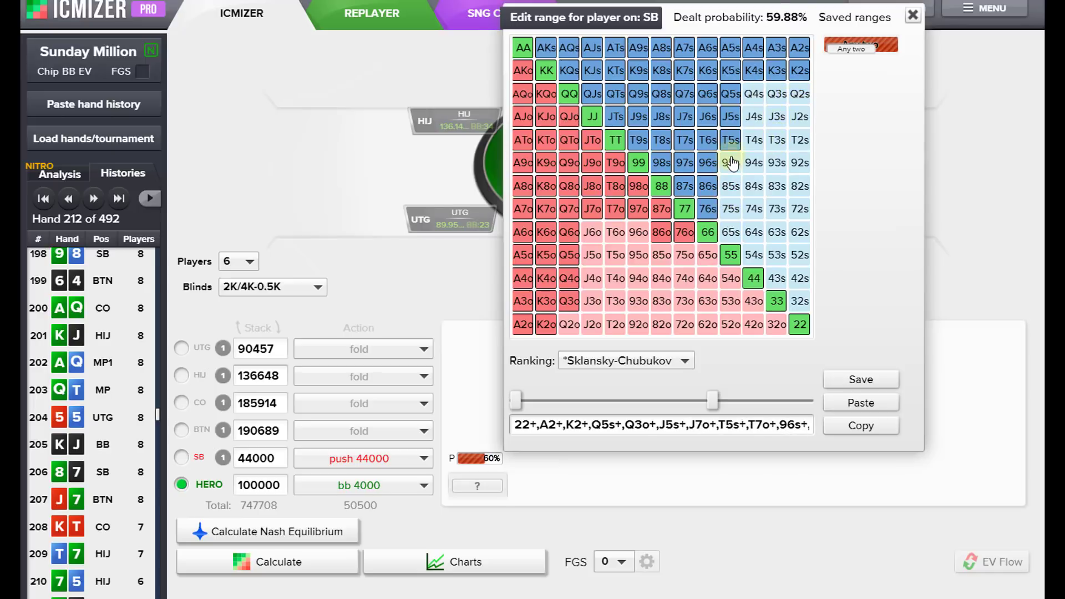
pyautogui.click(730, 93)
pyautogui.click(731, 116)
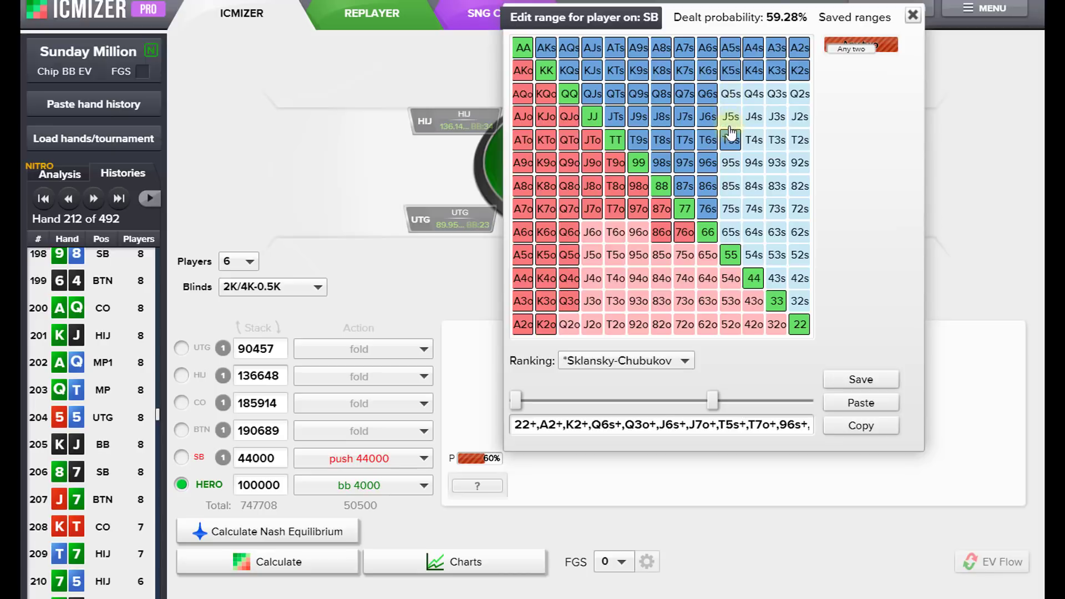
pyautogui.click(730, 140)
# Remove 76s, 86s, 96s, T6s, J6s and Q6s from the SB's push range.
pyautogui.click(707, 209)
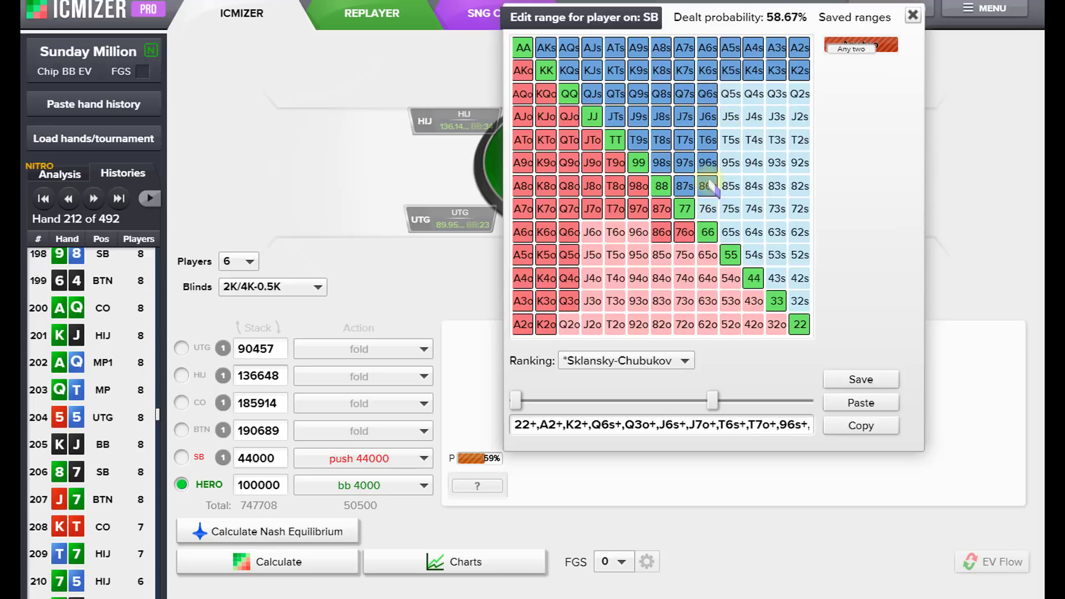
pyautogui.click(708, 185)
pyautogui.click(708, 163)
pyautogui.click(707, 140)
pyautogui.click(707, 116)
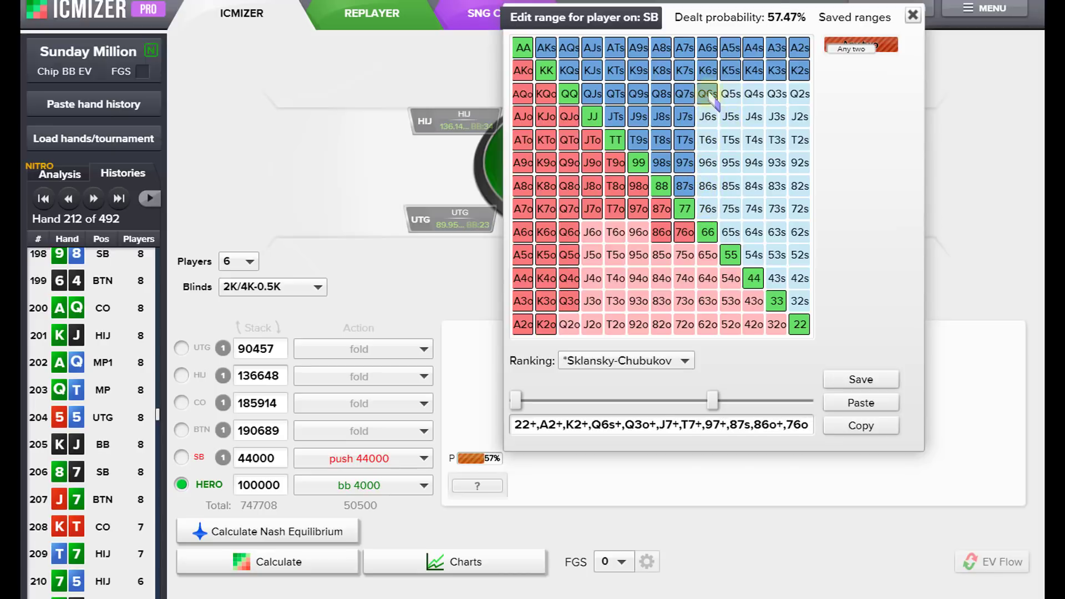
pyautogui.click(707, 93)
# Remove Q7s, J7s, T7s and 97s from the SB's push range.
pyautogui.click(684, 93)
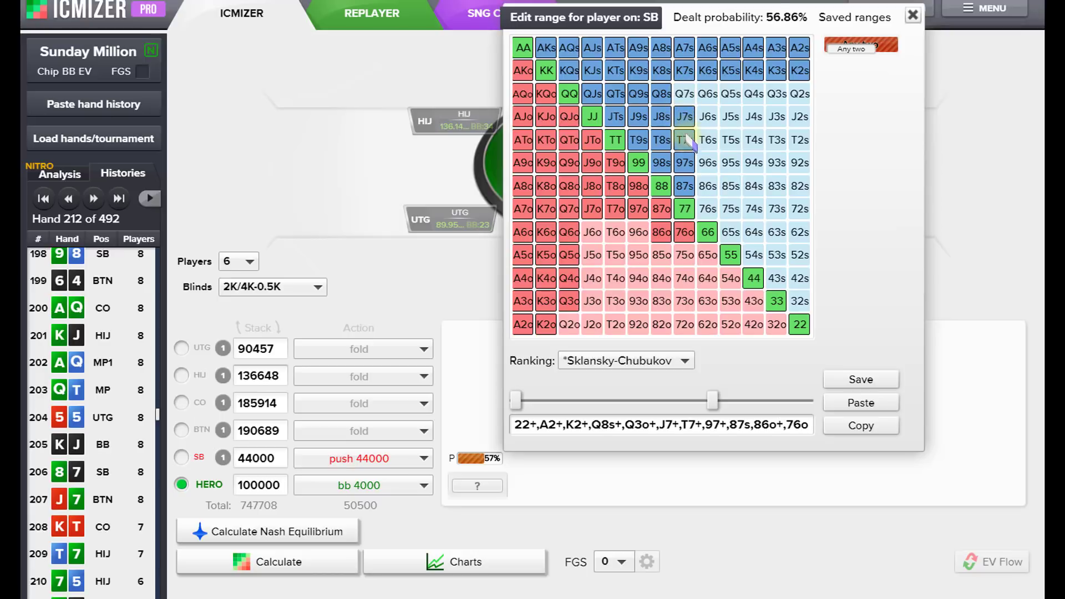
pyautogui.click(684, 116)
pyautogui.click(685, 140)
pyautogui.click(685, 162)
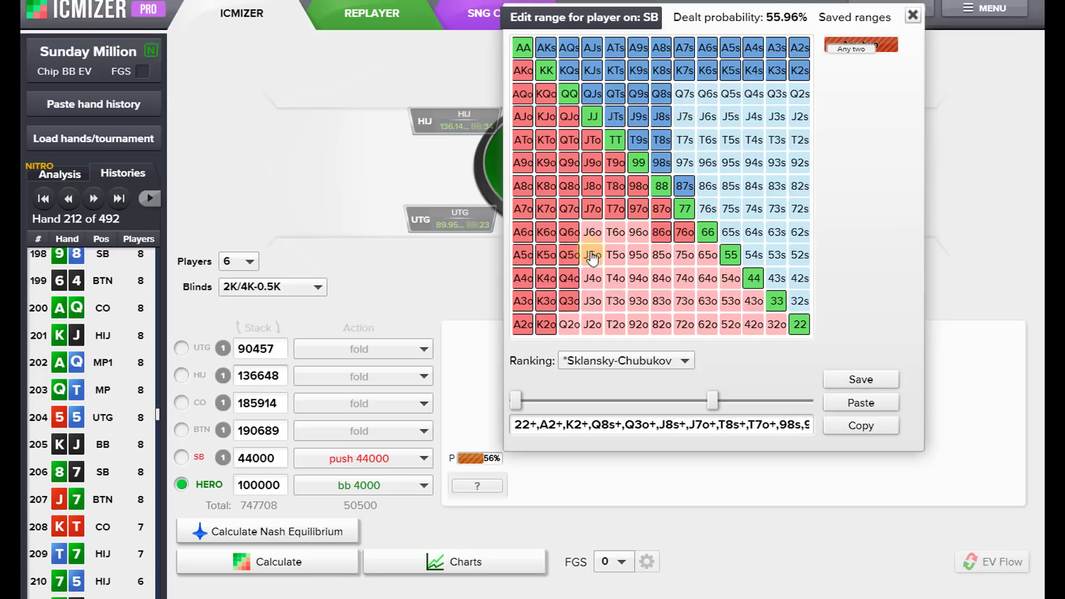
# Remove the offsuit hands 76o, 86o, 87o, 97o, T7o, J7o, 98o, T8o and J8o from the SB's push range.
pyautogui.click(684, 232)
pyautogui.click(661, 233)
pyautogui.moveTo(661, 210); pyautogui.dragTo(589, 211)
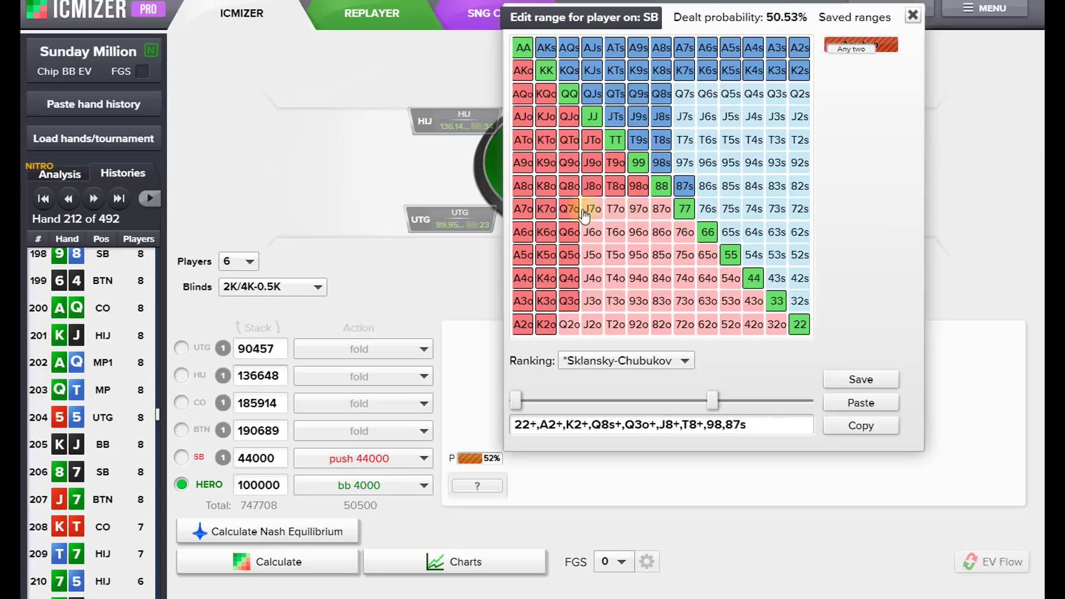
pyautogui.click(638, 186)
pyautogui.click(614, 186)
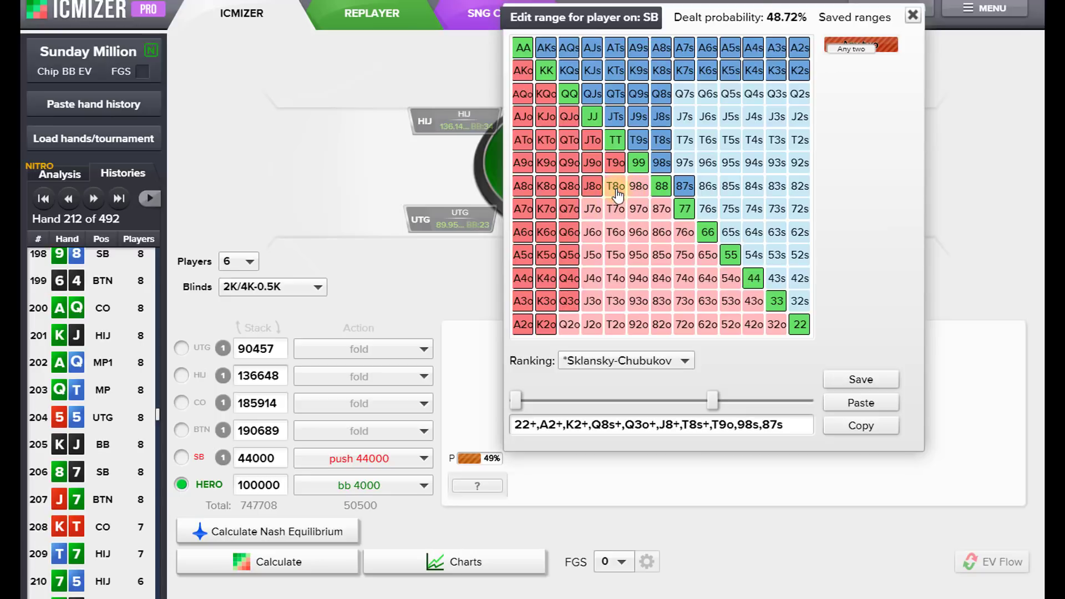
pyautogui.click(591, 186)
# Remove Q8o through Q3o from the SB's push range while keeping K9o, K8o and T9o in it.
pyautogui.moveTo(590, 189); pyautogui.dragTo(543, 169)
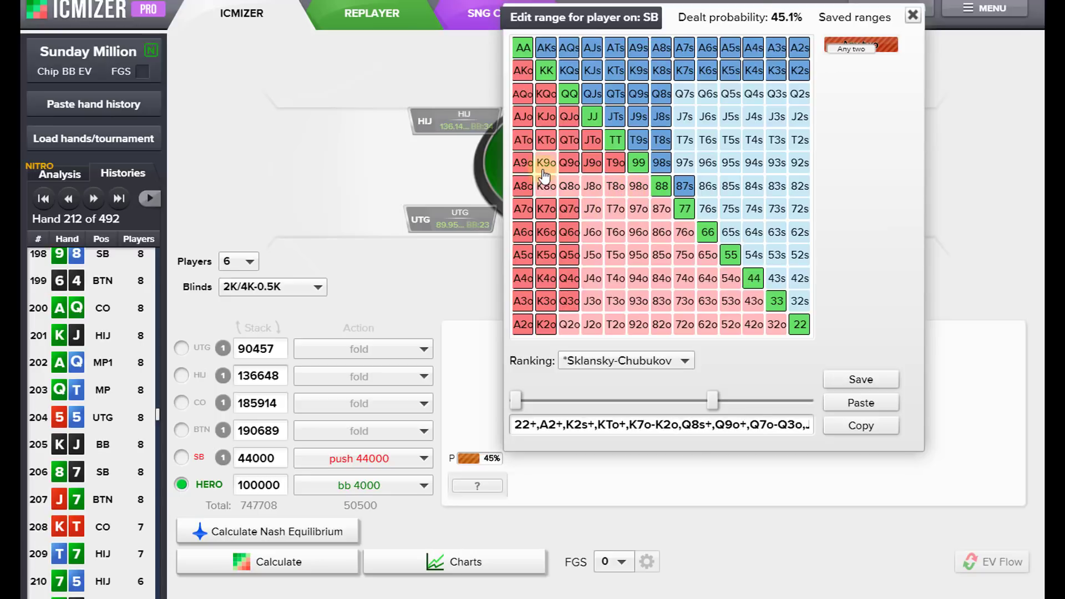
pyautogui.click(546, 164)
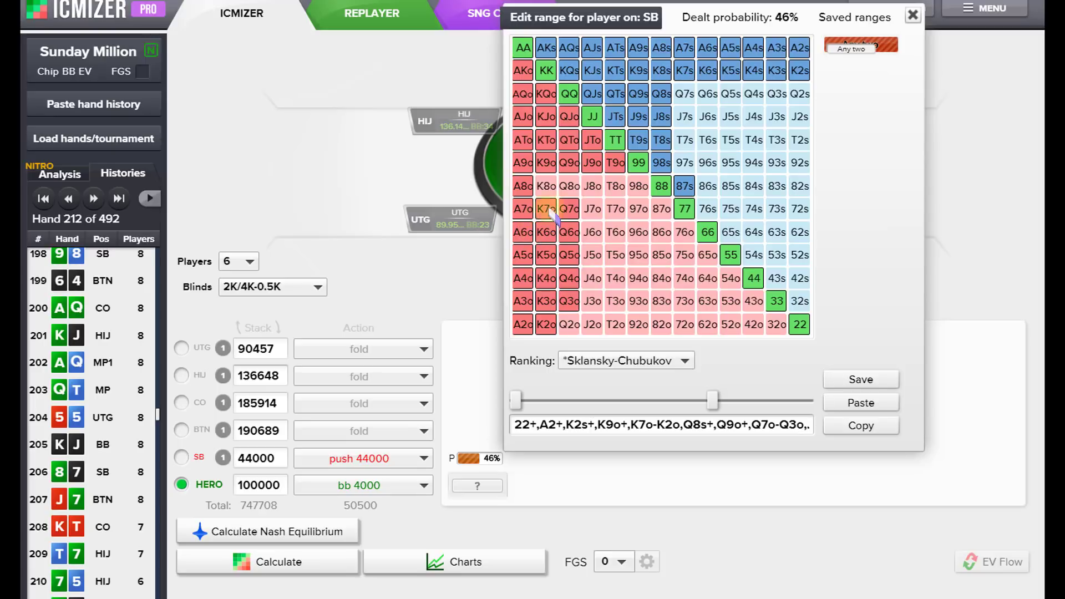
pyautogui.click(546, 187)
pyautogui.moveTo(571, 216); pyautogui.dragTo(574, 303)
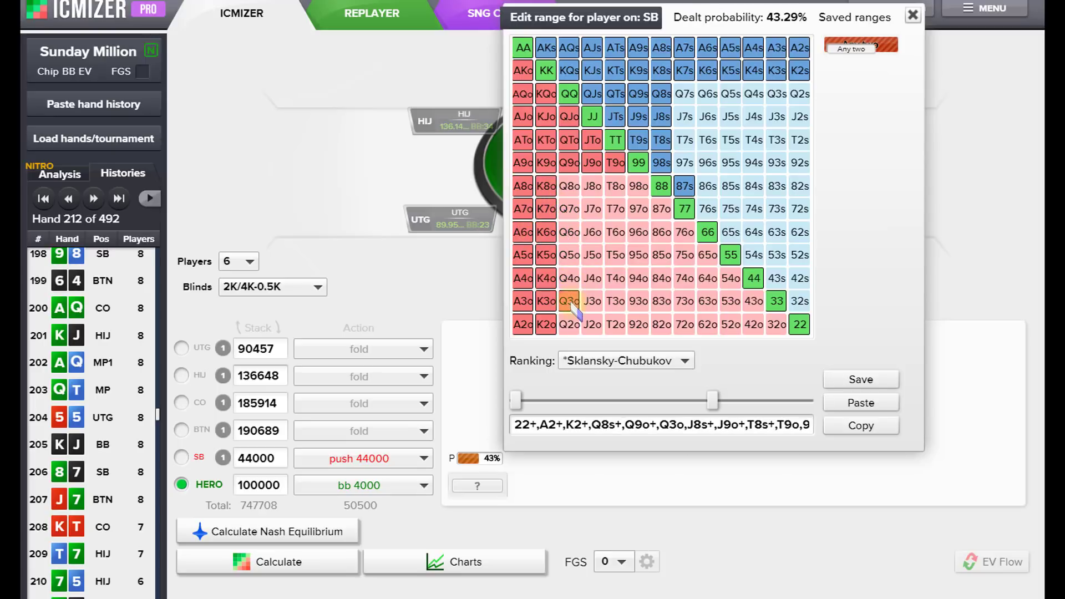
pyautogui.click(616, 165)
pyautogui.click(616, 169)
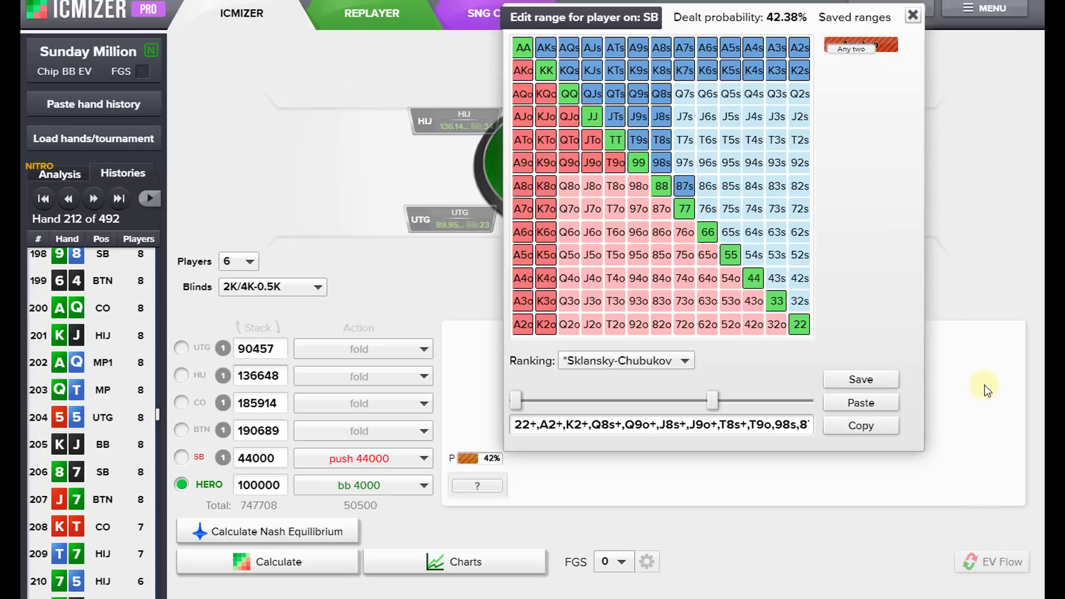
# Close the range editor and recalculate hero's results against the tightened SB push range.
pyautogui.click(714, 495)
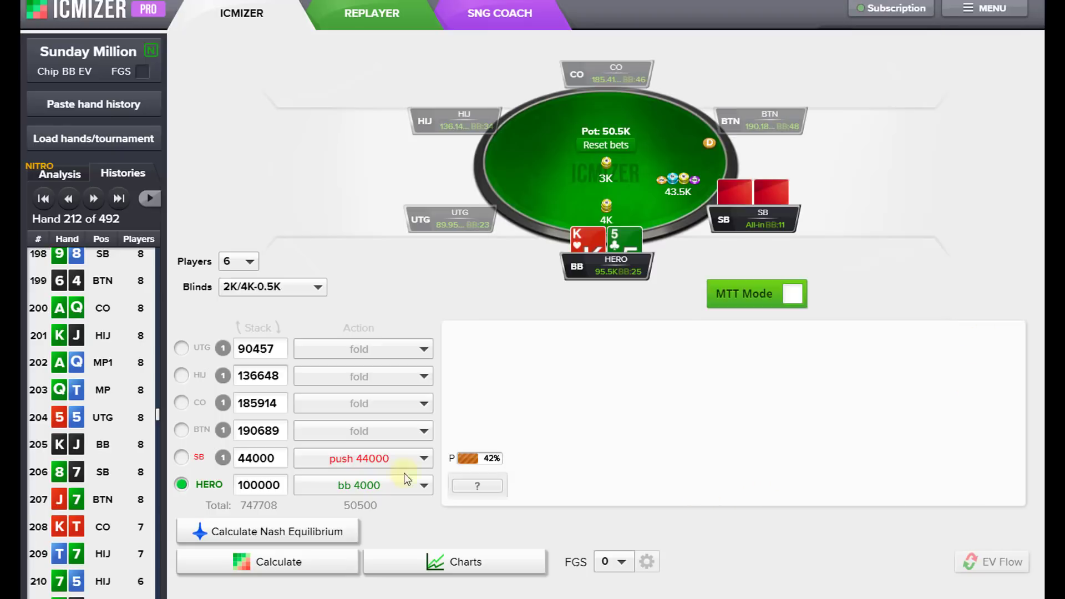
pyautogui.click(300, 564)
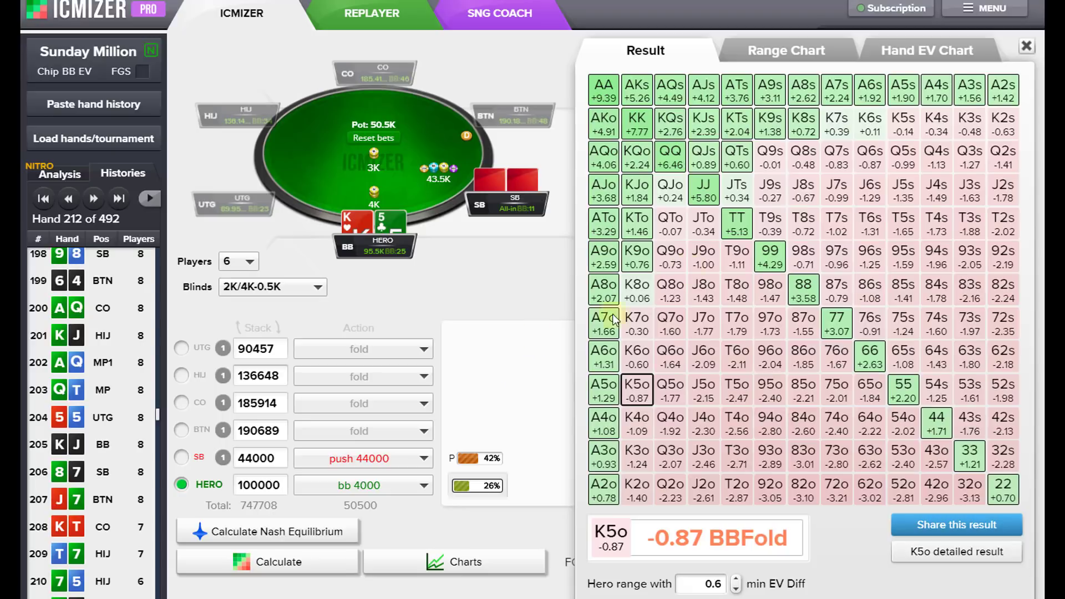
# Check the hand's preflop action in the replayer, and change the SB's action to a 4000 call.
pyautogui.click(1026, 46)
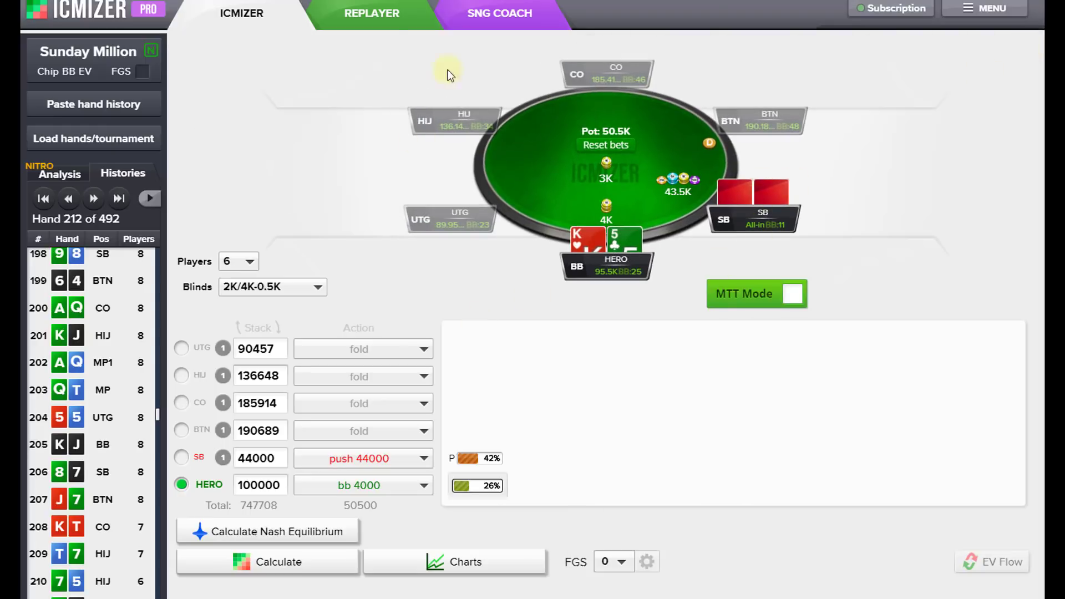
pyautogui.click(371, 13)
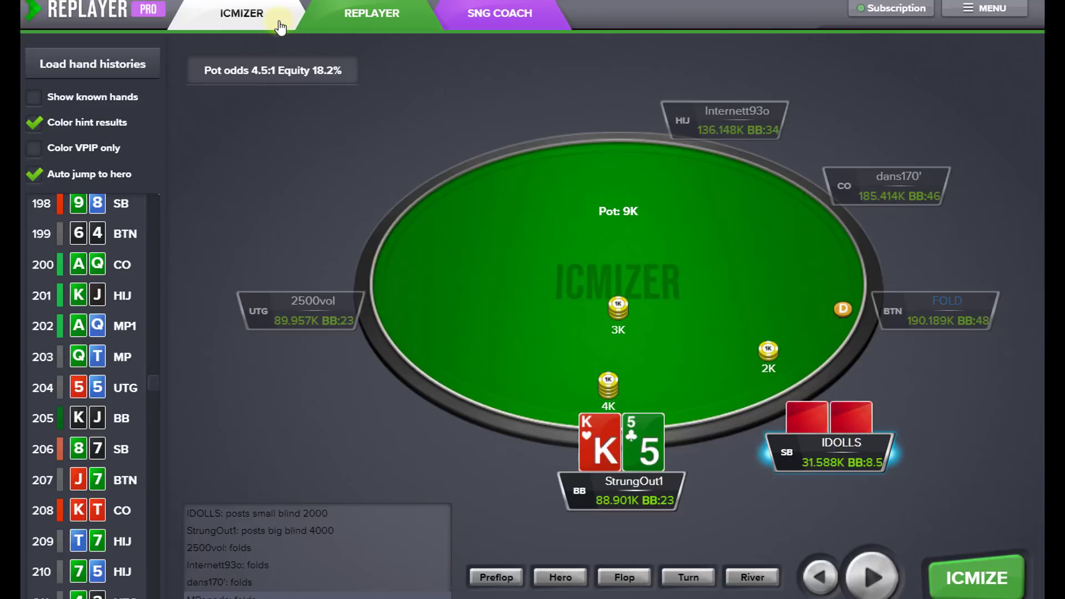
pyautogui.click(247, 17)
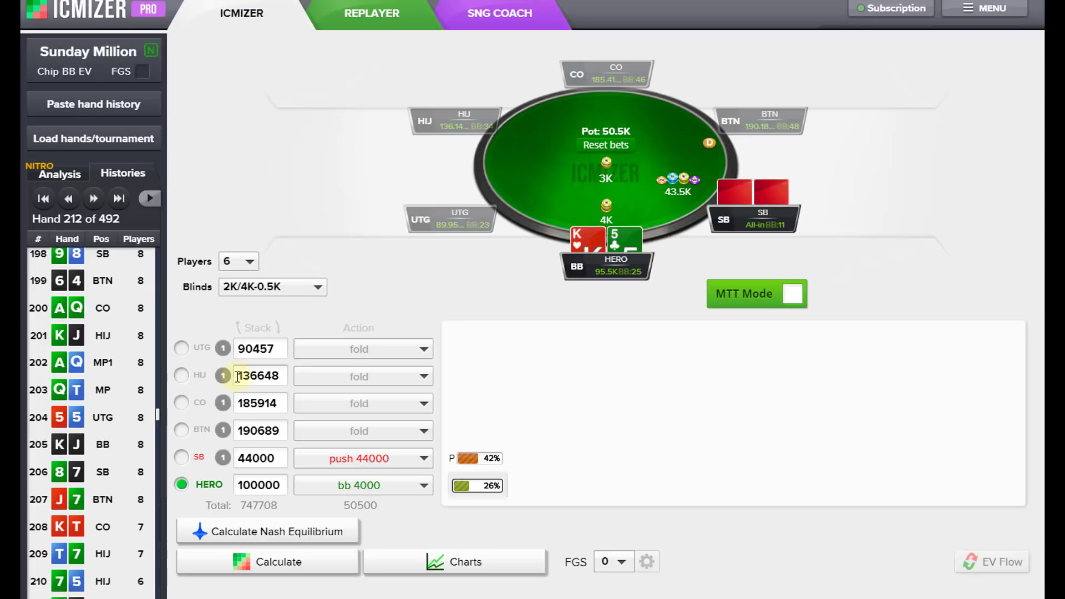
pyautogui.click(326, 463)
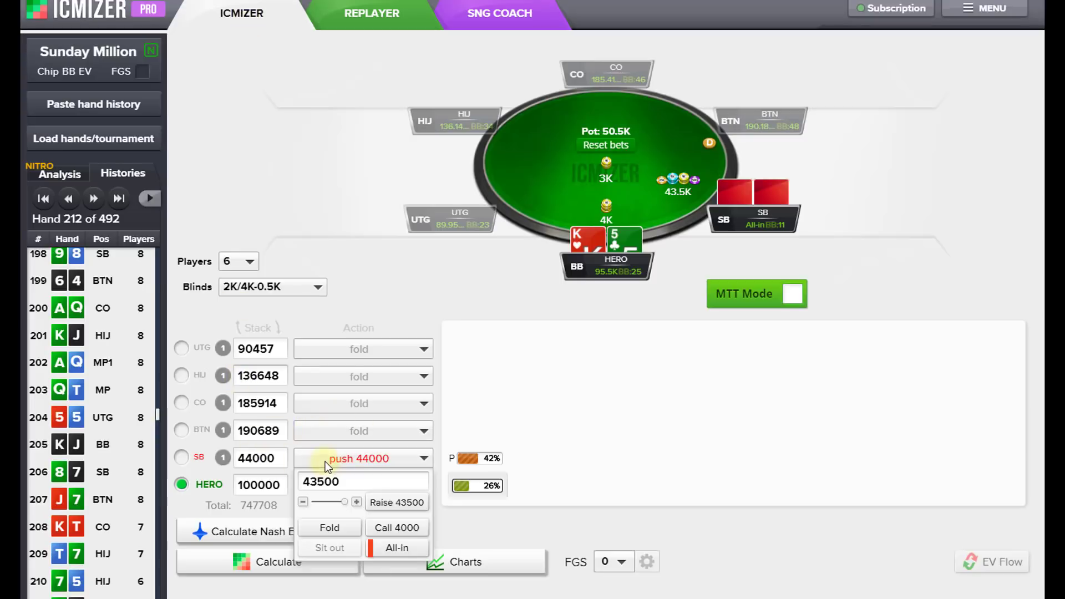
pyautogui.click(385, 527)
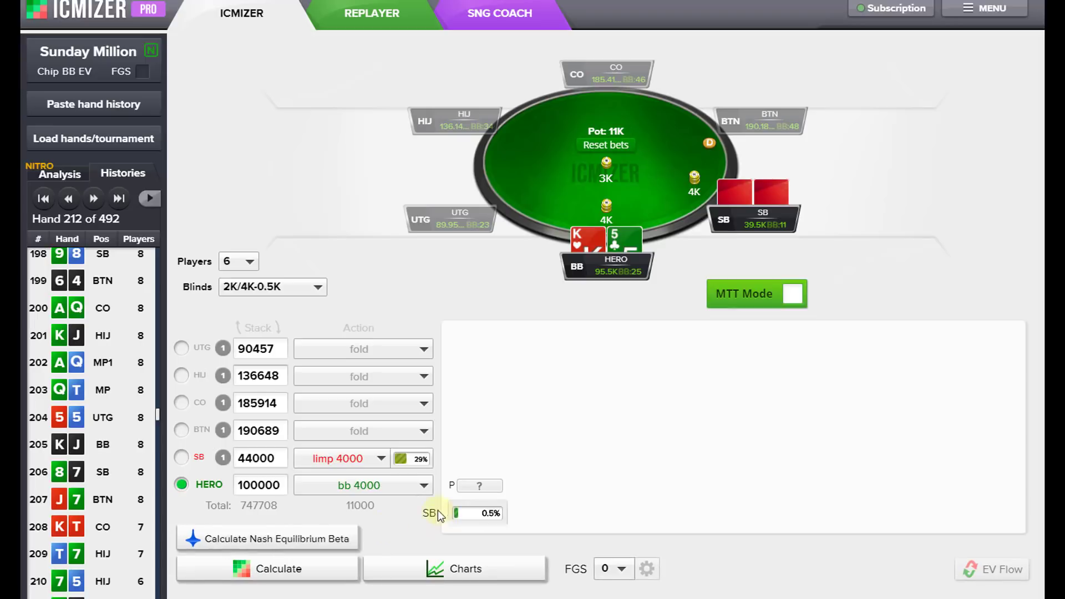
# Add KK and J2o to the SB's limping range, leaving 76s out of it.
pyautogui.click(401, 460)
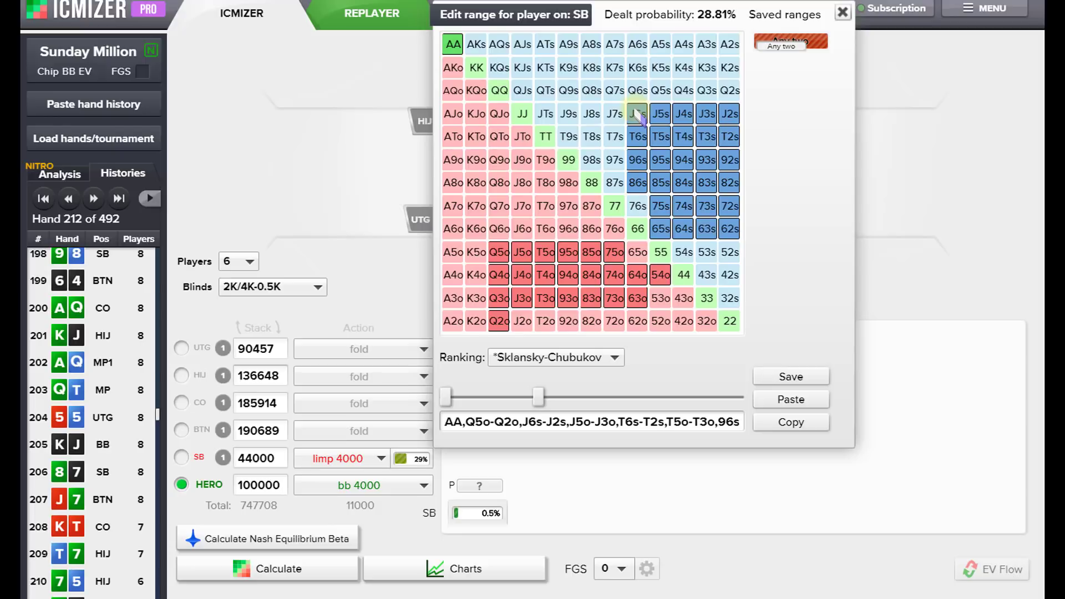
pyautogui.click(475, 70)
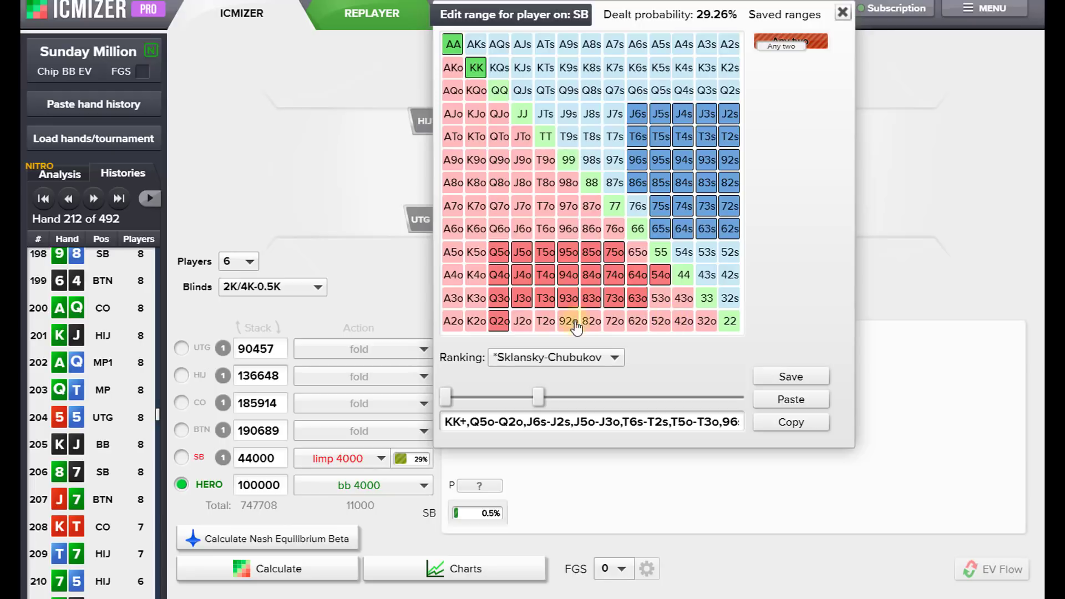
pyautogui.click(522, 321)
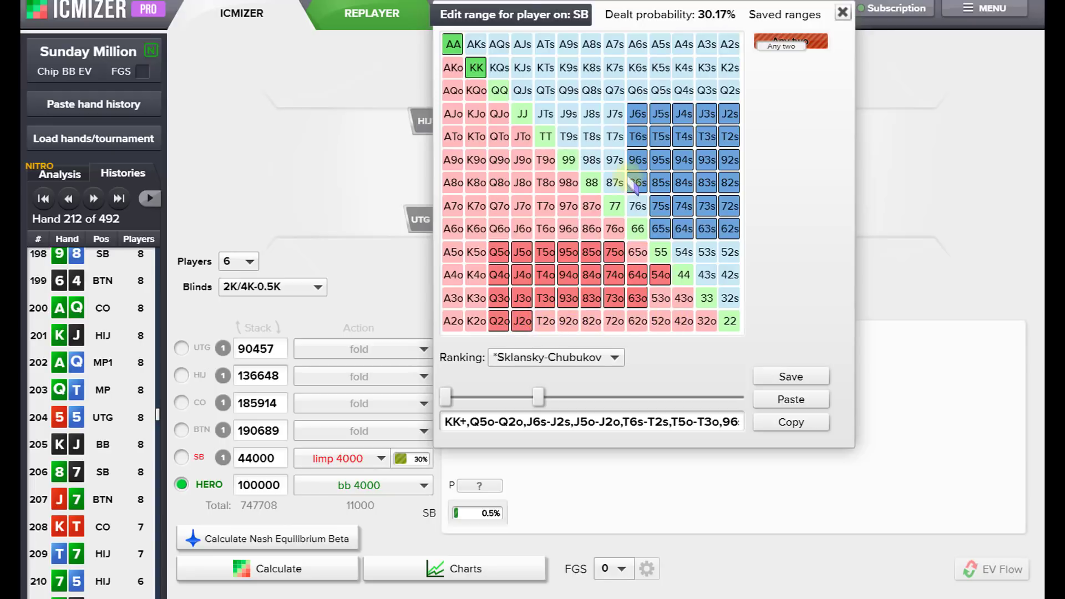
pyautogui.click(638, 208)
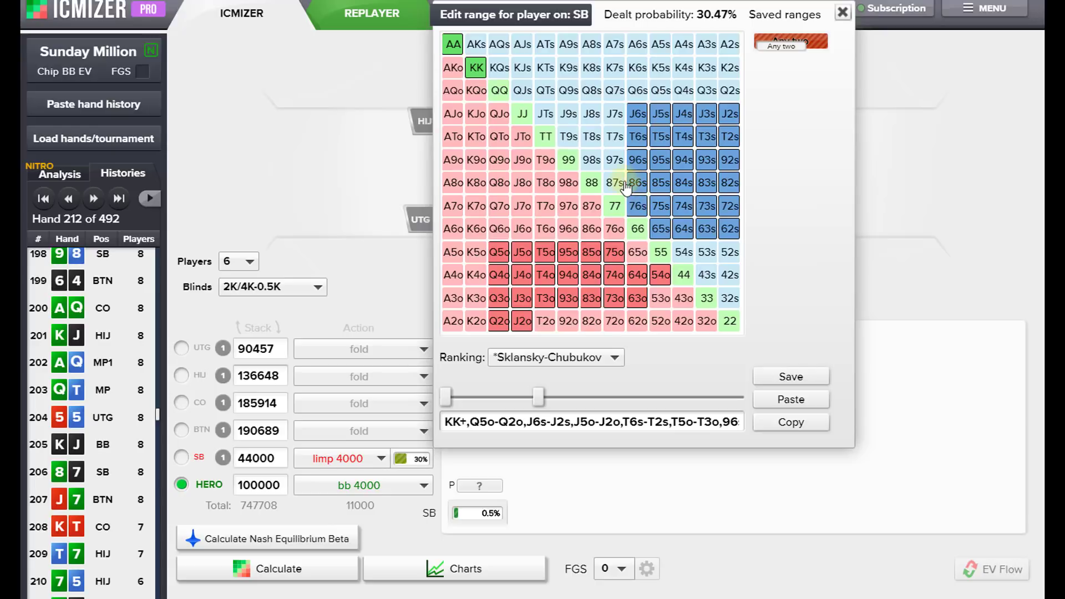
pyautogui.click(638, 209)
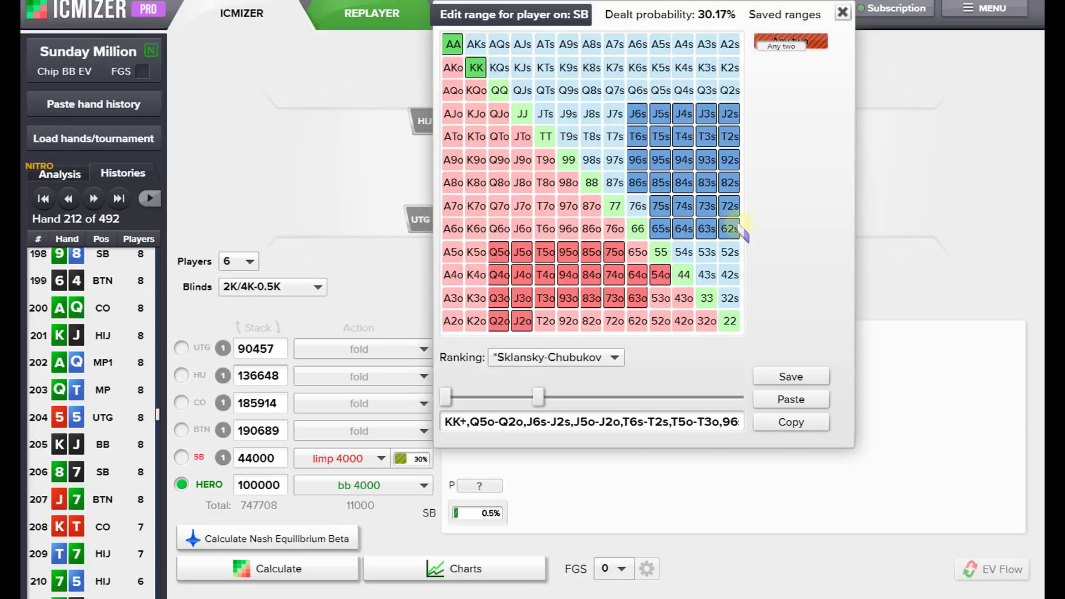
pyautogui.click(597, 484)
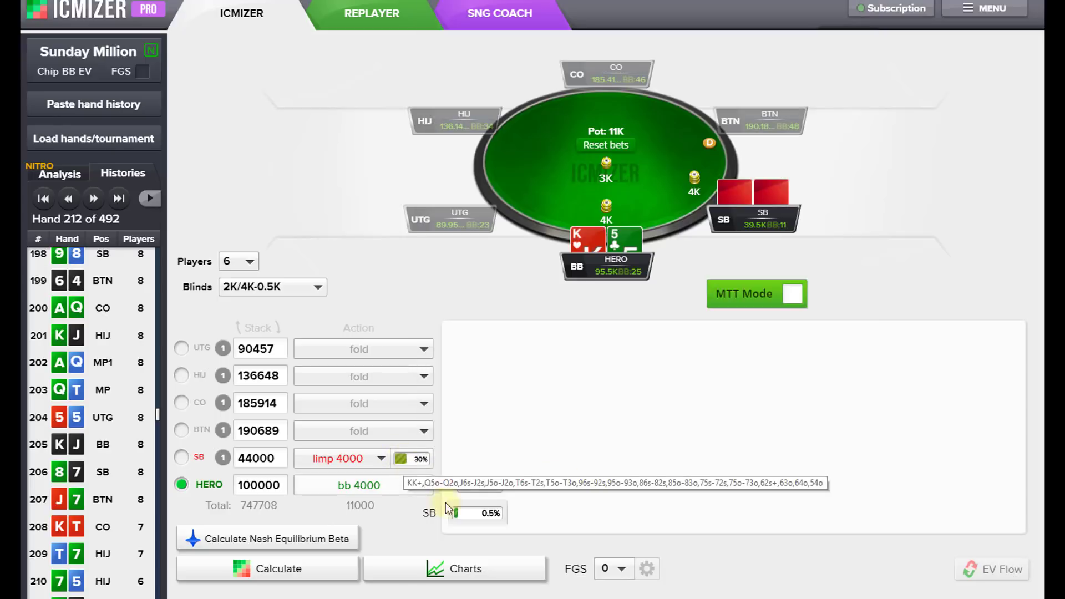
# Add KK to the SB's range for calling hero's push and calculate hero's results against the limp.
pyautogui.click(467, 512)
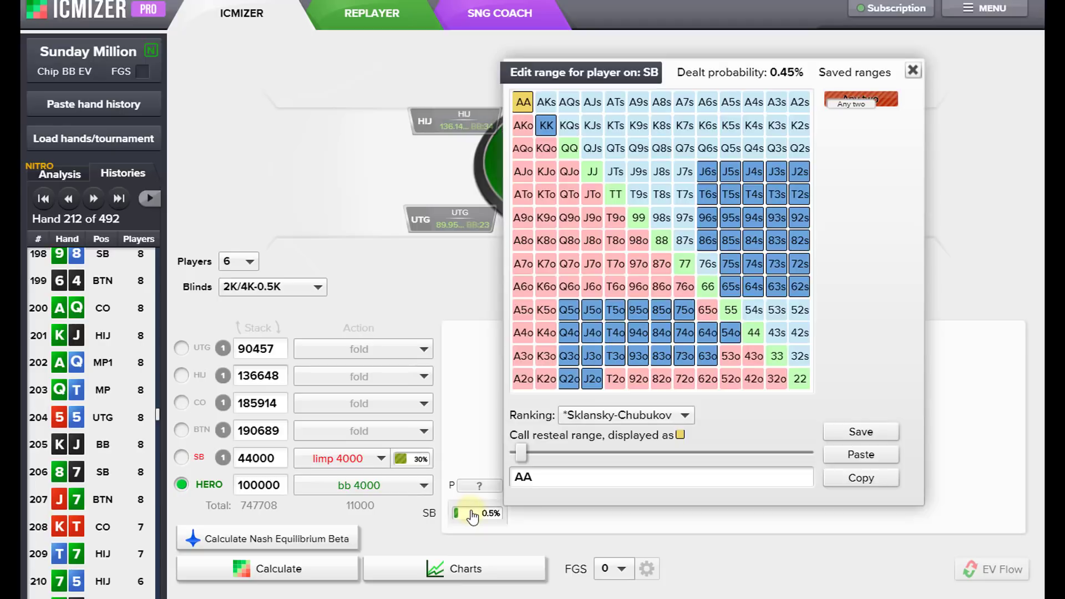
pyautogui.click(546, 127)
pyautogui.click(651, 530)
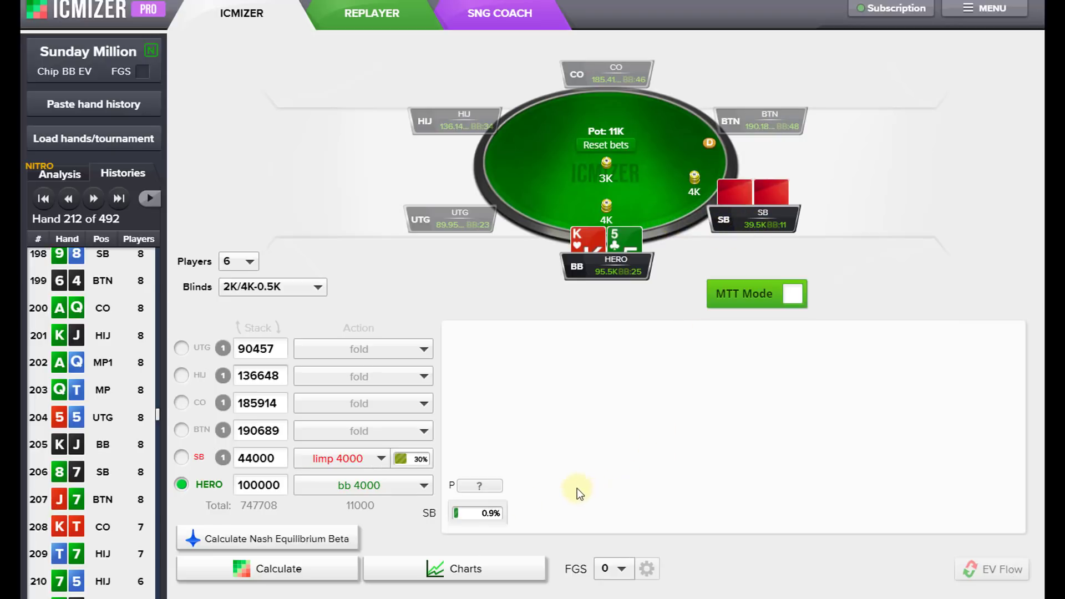
pyautogui.click(239, 568)
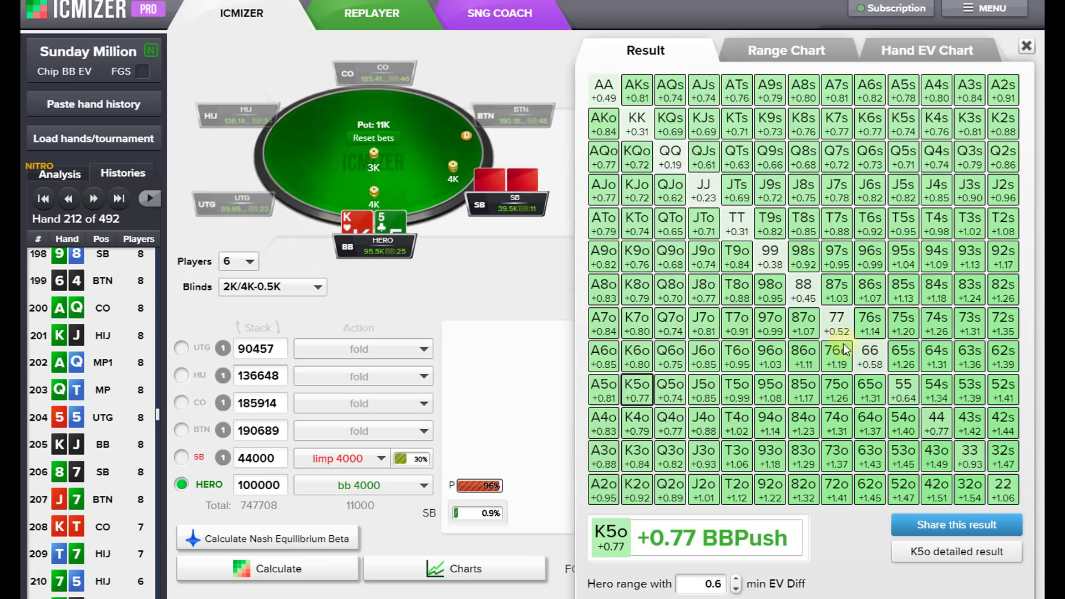
# Lower the minimum EV difference for hero's range to 0.1.
pyautogui.click(736, 589)
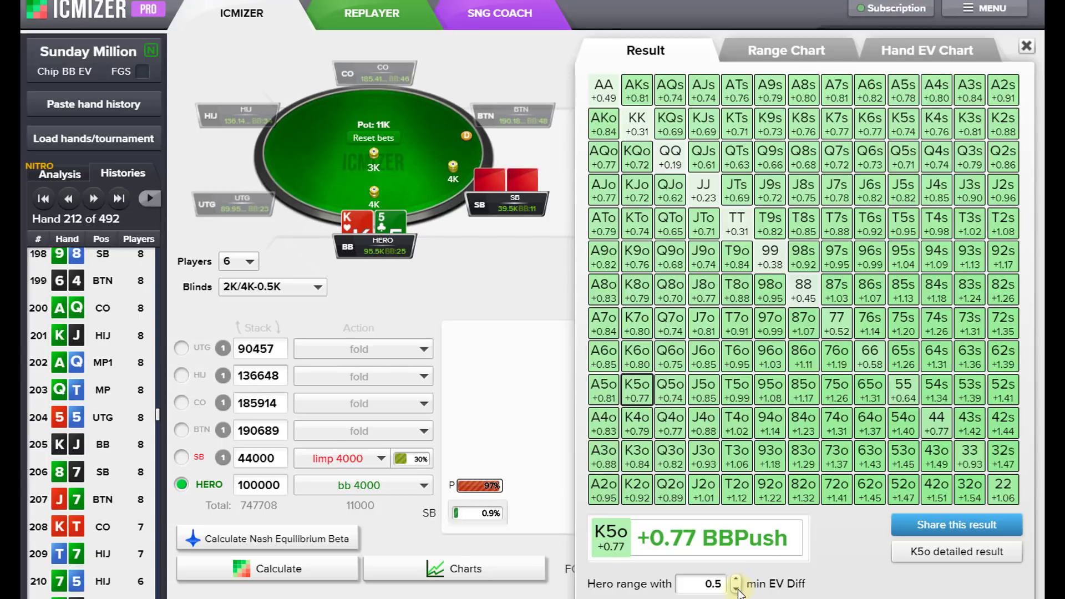
pyautogui.click(735, 589)
pyautogui.click(736, 589)
pyautogui.click(736, 590)
pyautogui.click(736, 589)
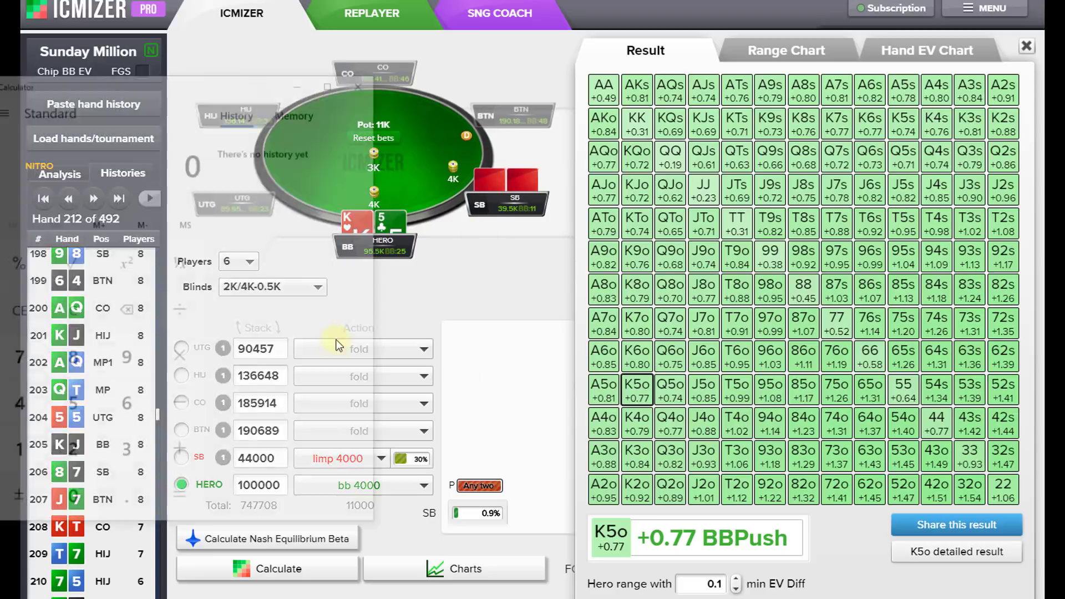
# Switch to the Windows Calculator, divide K5o's push EV of 0.77 by 11, and close the calculator.
pyautogui.click(127, 488)
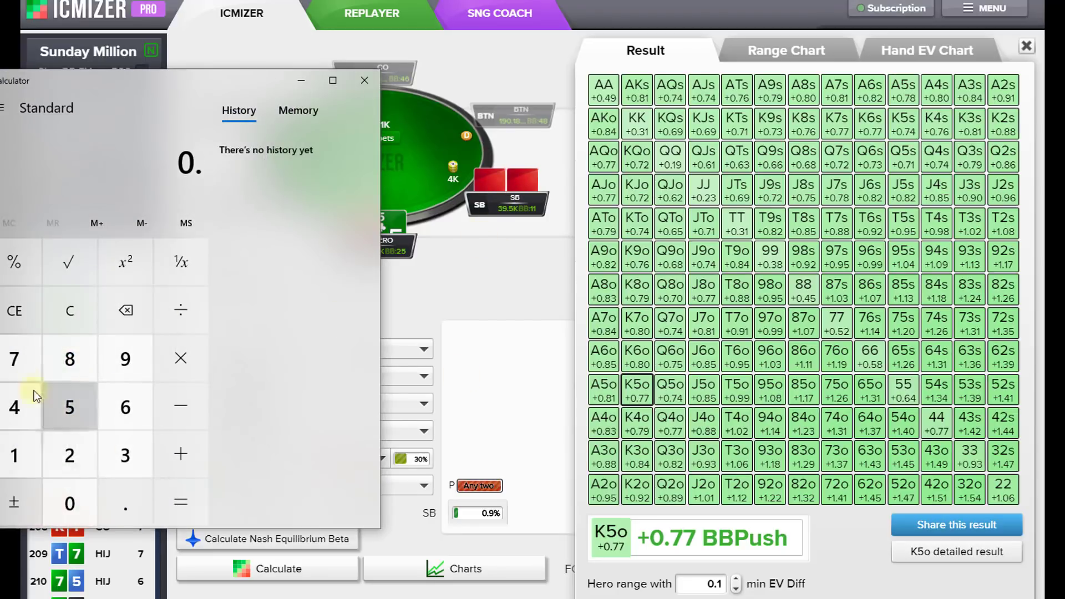
pyautogui.doubleClick(9, 357)
pyautogui.click(175, 301)
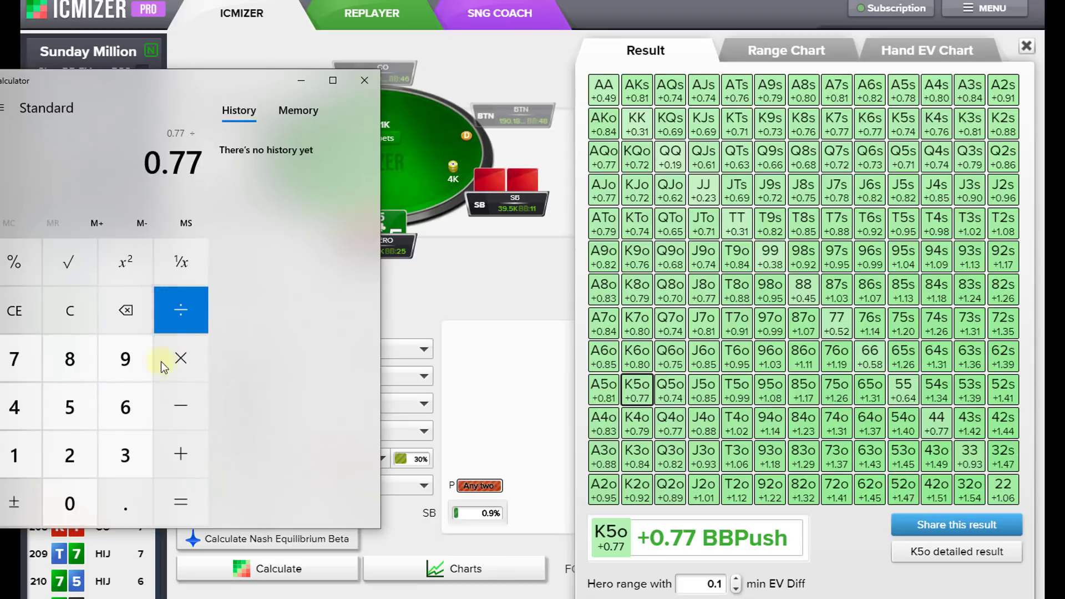
pyautogui.click(15, 454)
pyautogui.click(15, 455)
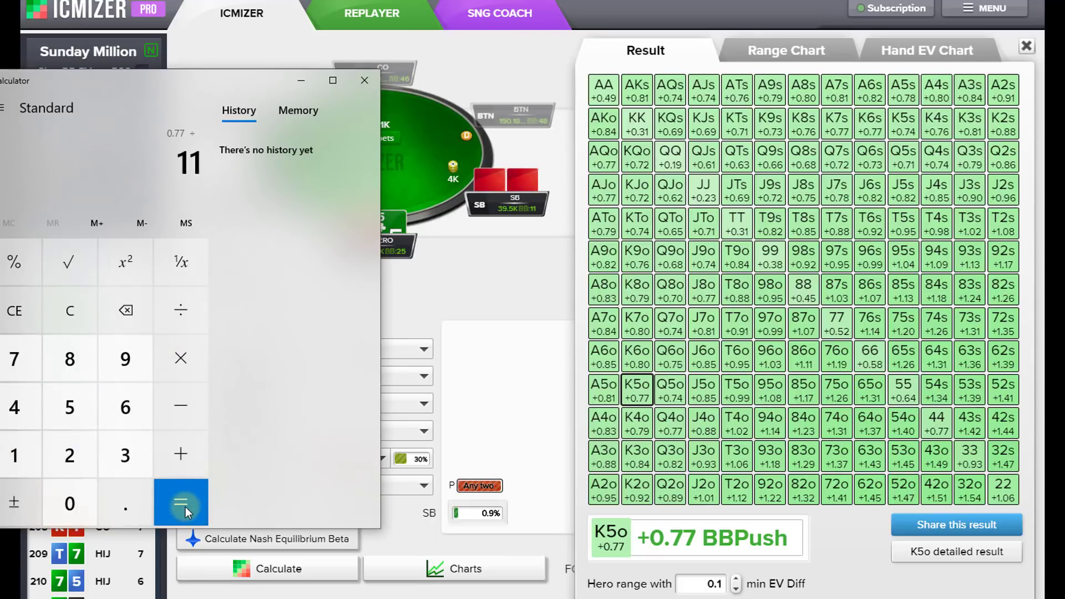
pyautogui.click(185, 504)
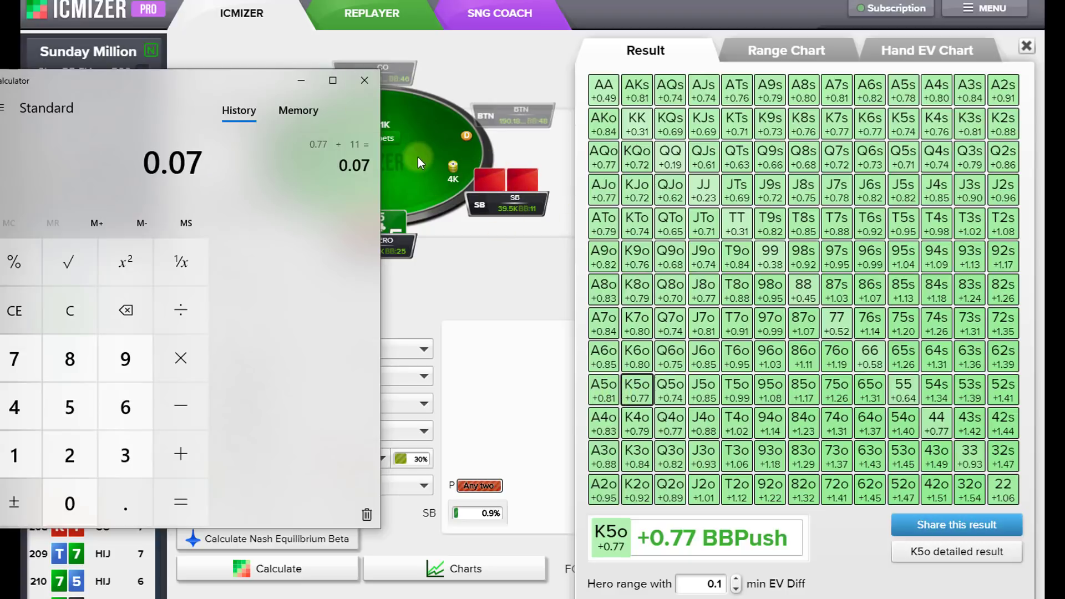
pyautogui.click(370, 85)
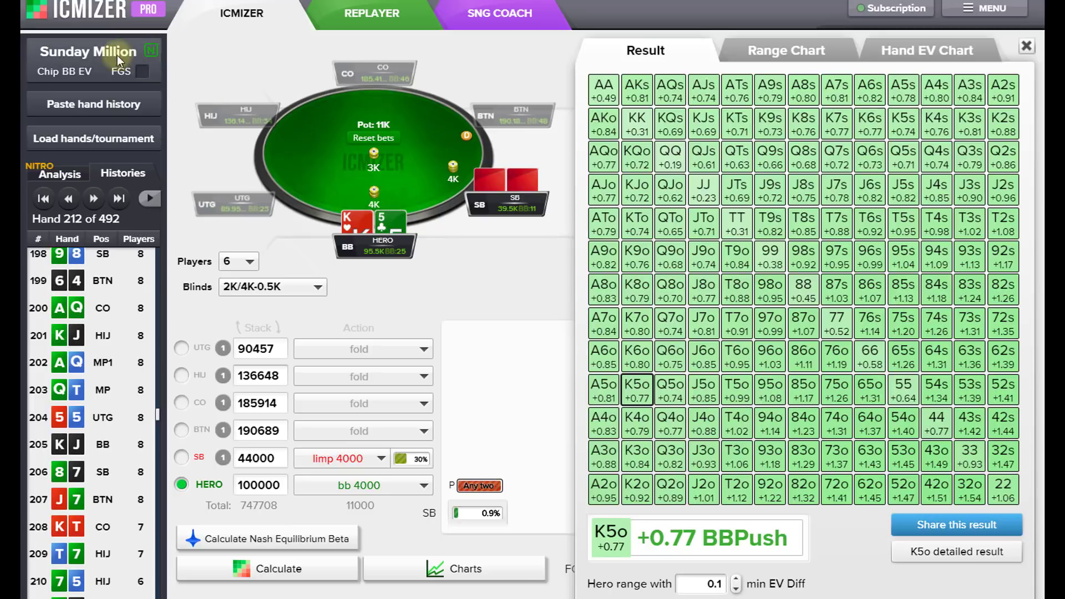
# Examine the available result display modes in the tournament settings without changing them.
pyautogui.click(92, 57)
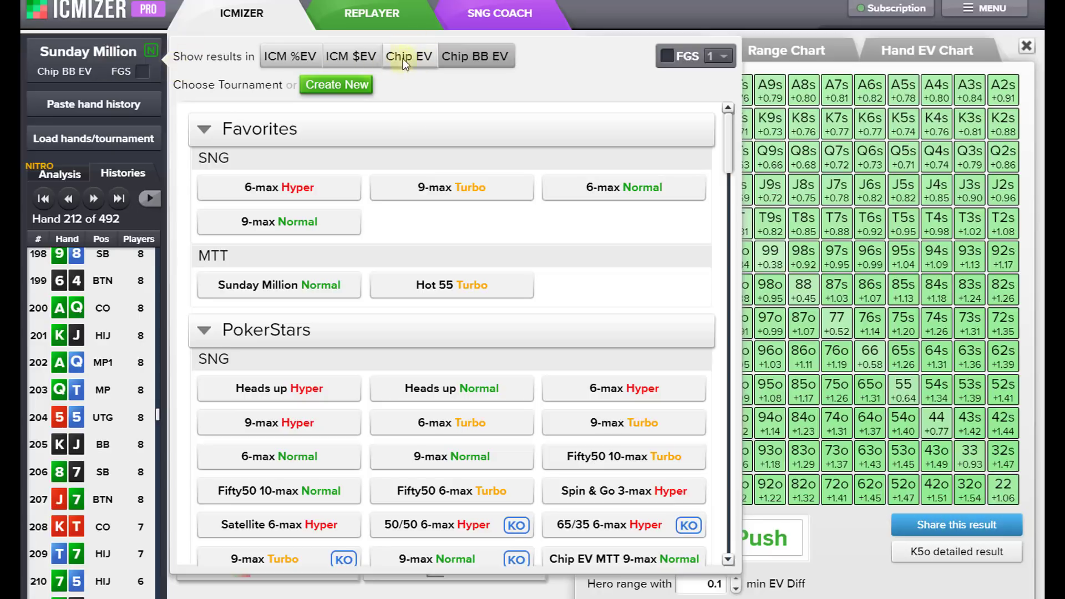
pyautogui.click(108, 59)
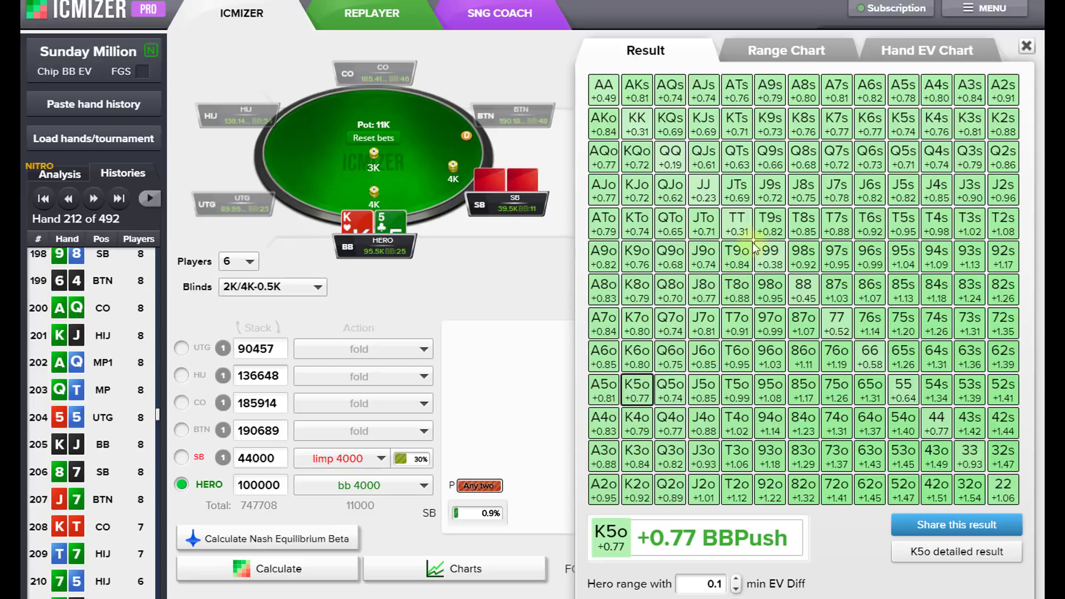
# Inspect hero's push EV against the SB limp for J7o, 93s, 54s, 22 and 32s.
pyautogui.click(702, 328)
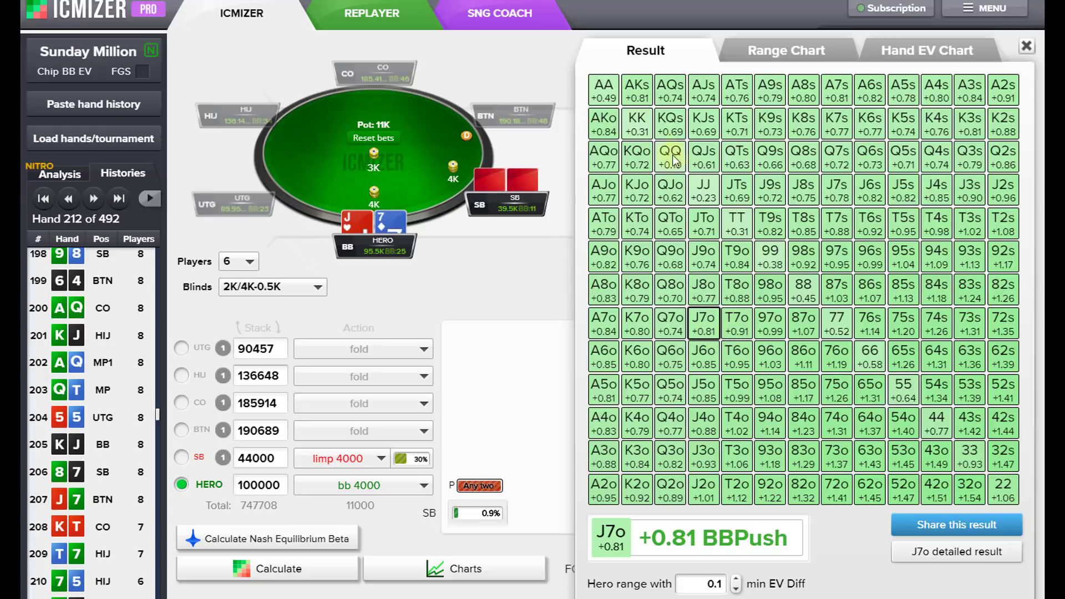
pyautogui.click(972, 269)
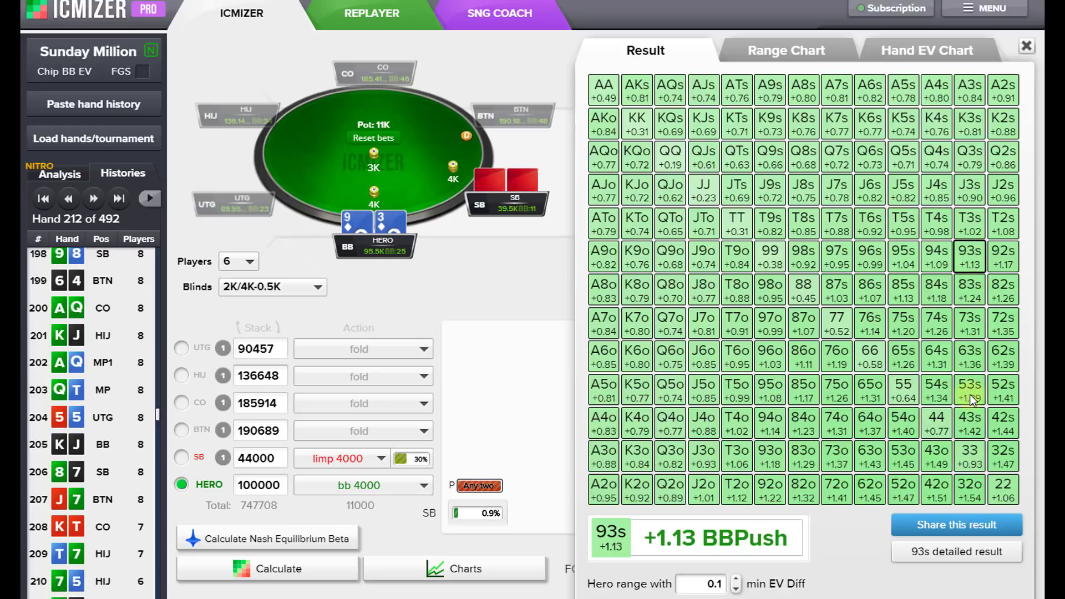
pyautogui.click(946, 401)
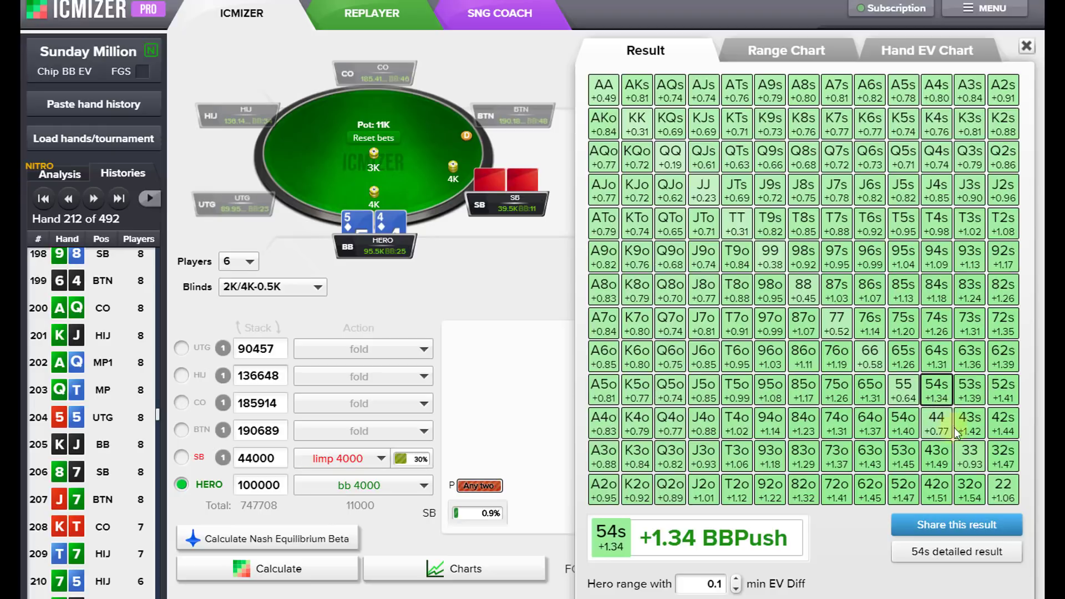
pyautogui.click(996, 502)
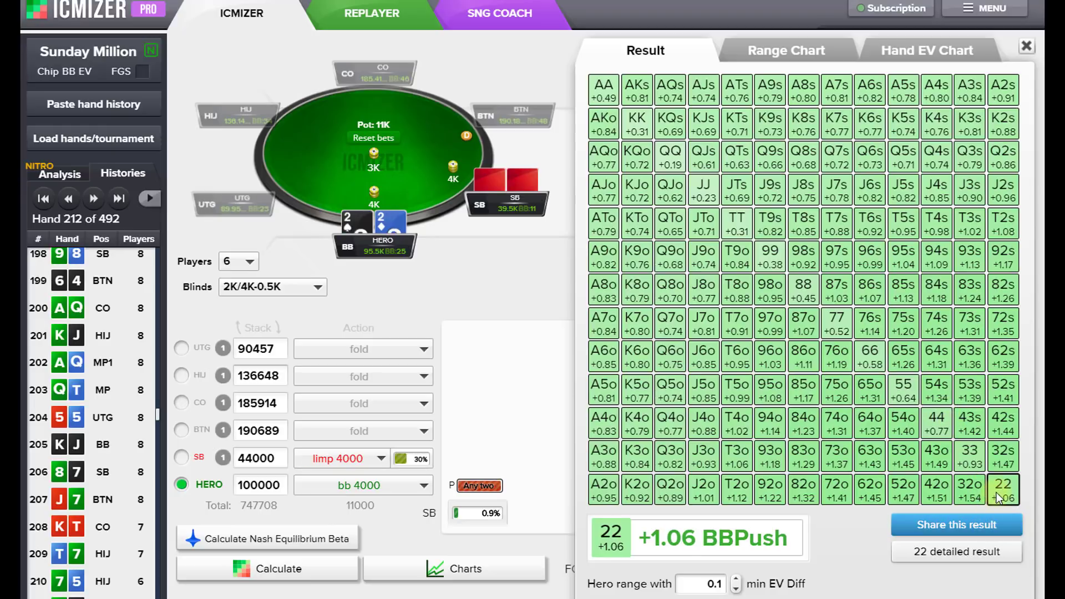
pyautogui.click(1006, 456)
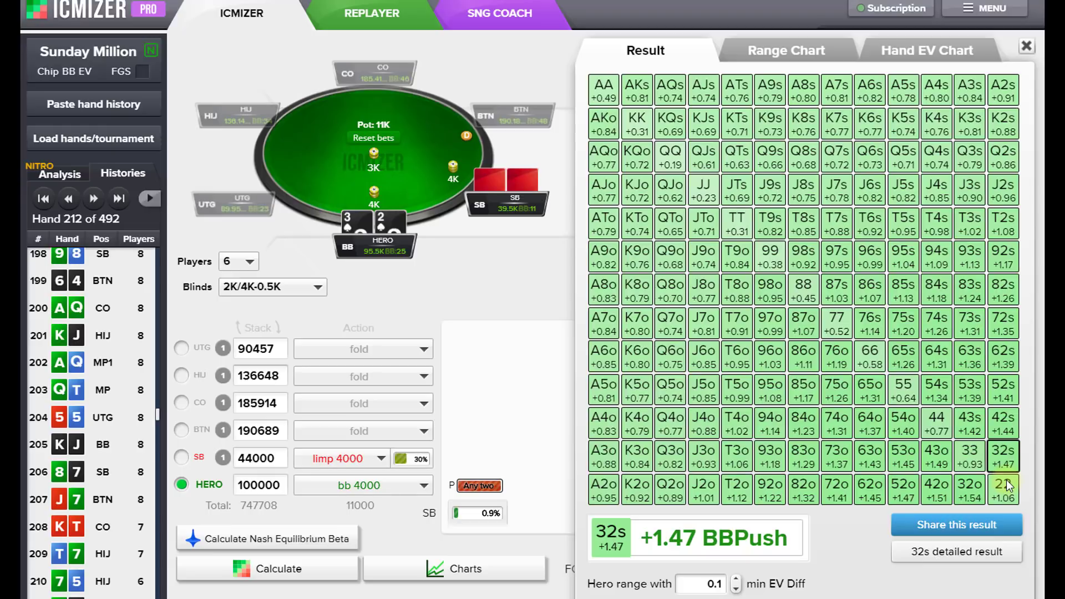